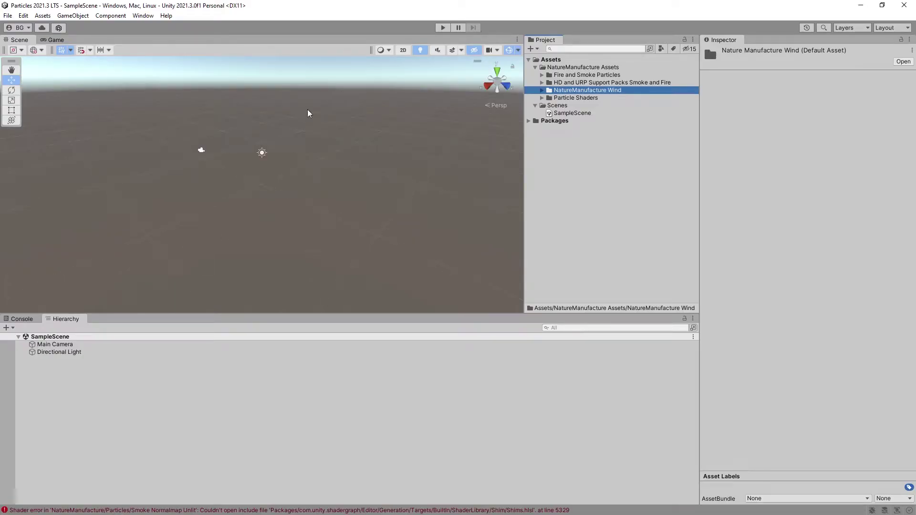
- Expand the HD and URP support packs and Particle Shaders folders and inspect the fire unlit and smoke lightmap lit shaders
click(542, 83)
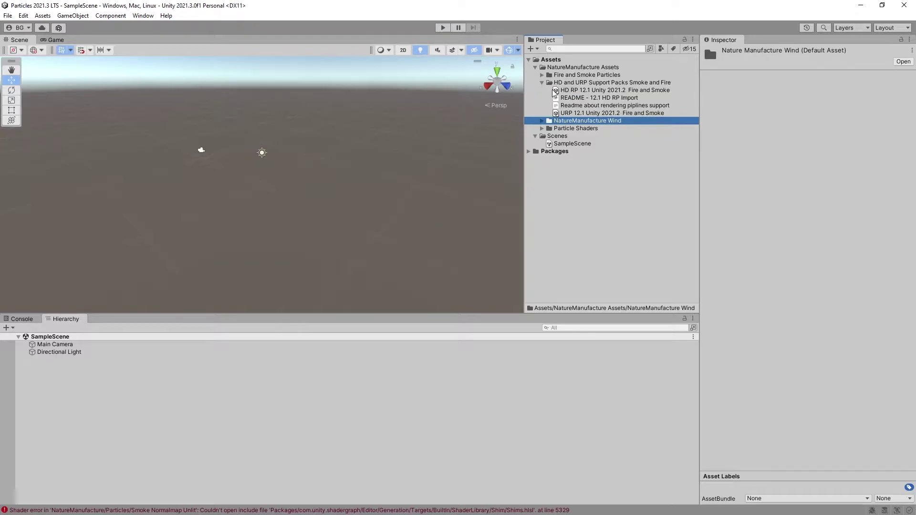
click(542, 128)
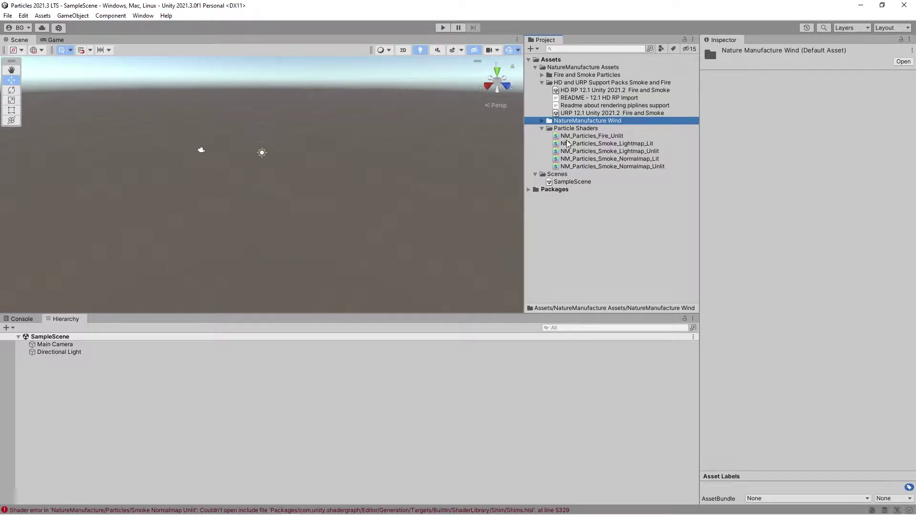
click(591, 136)
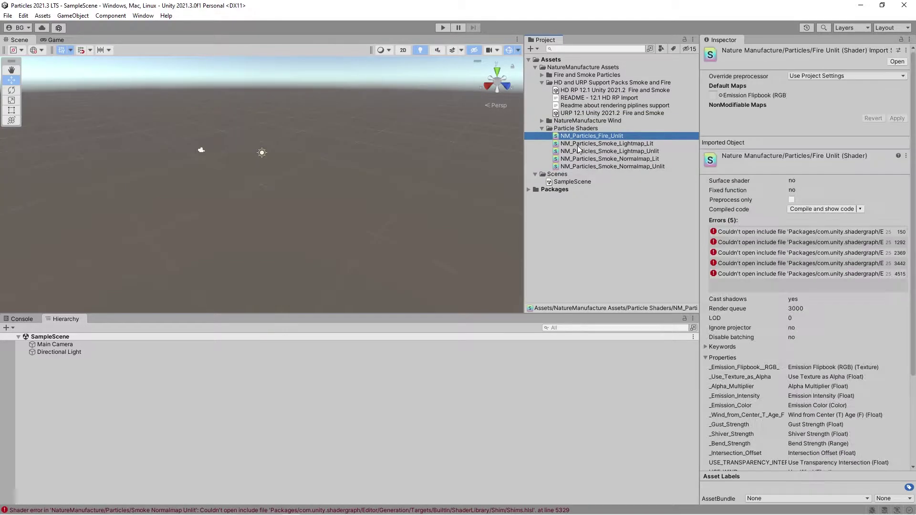
click(601, 143)
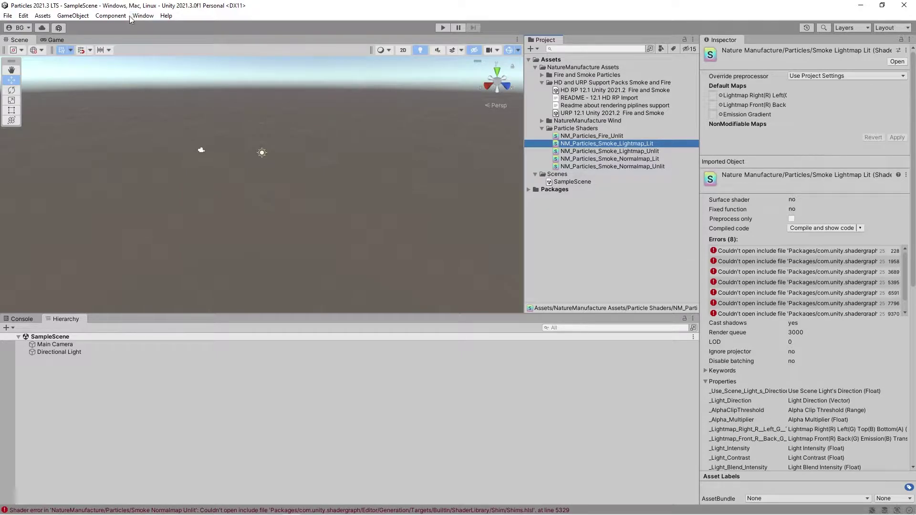
- Find the Shader Graph package in the Unity Registry and install it
click(142, 16)
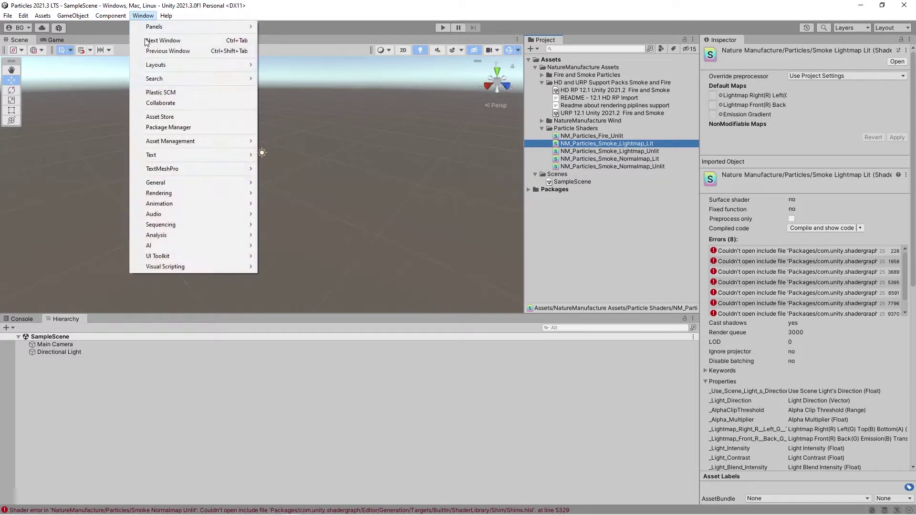
click(171, 128)
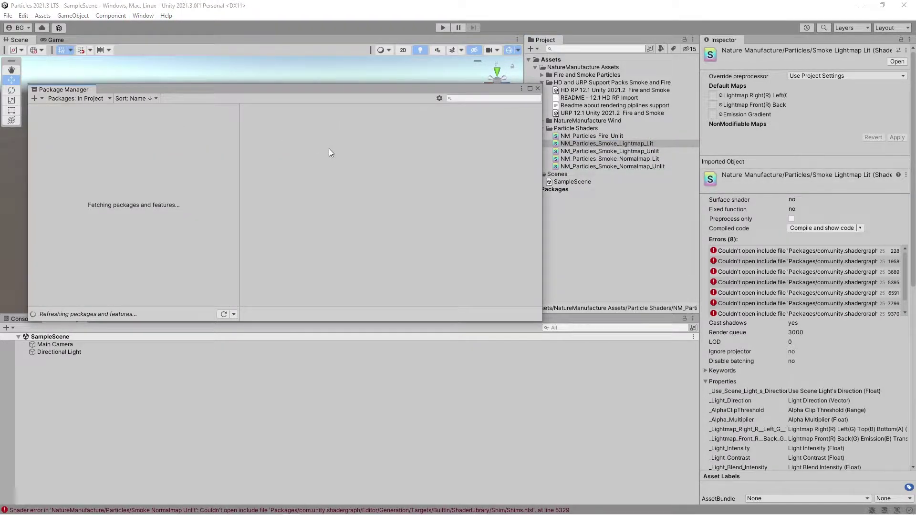
click(475, 101)
click(59, 98)
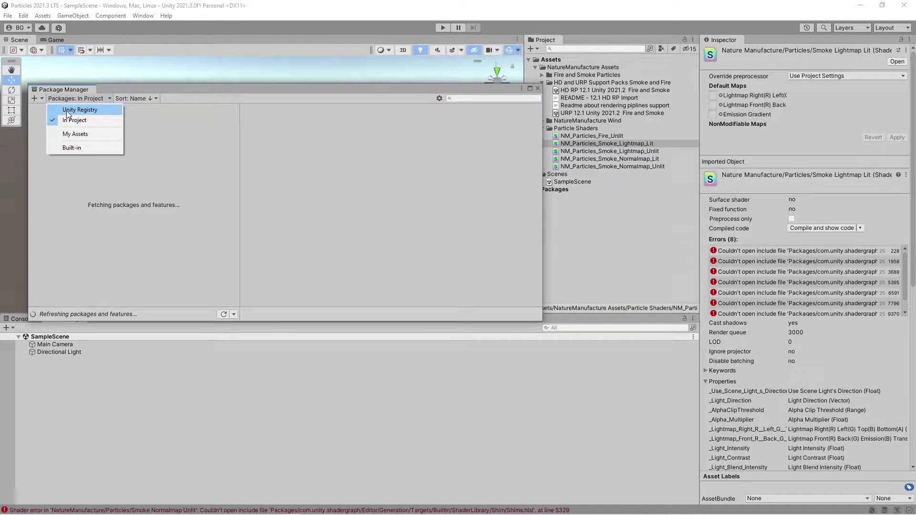
click(68, 112)
click(459, 98)
text(shader graph)
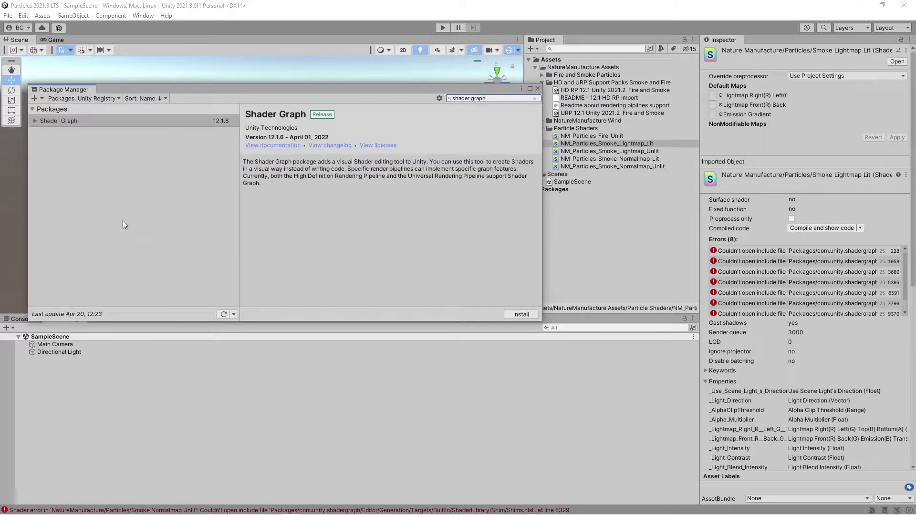
click(90, 118)
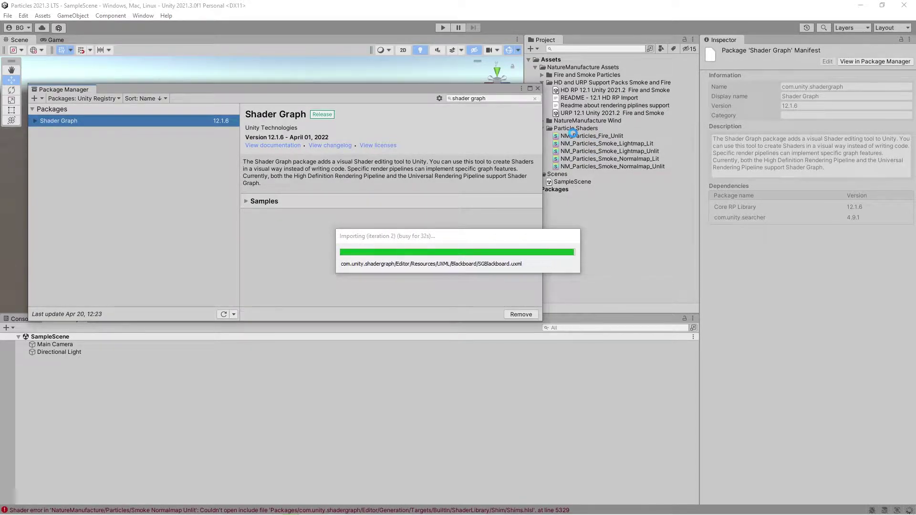
- Reimport all five shaders in the Particle Shaders folder, check the smoke lightmap unlit shader, and close the Package Manager
click(573, 136)
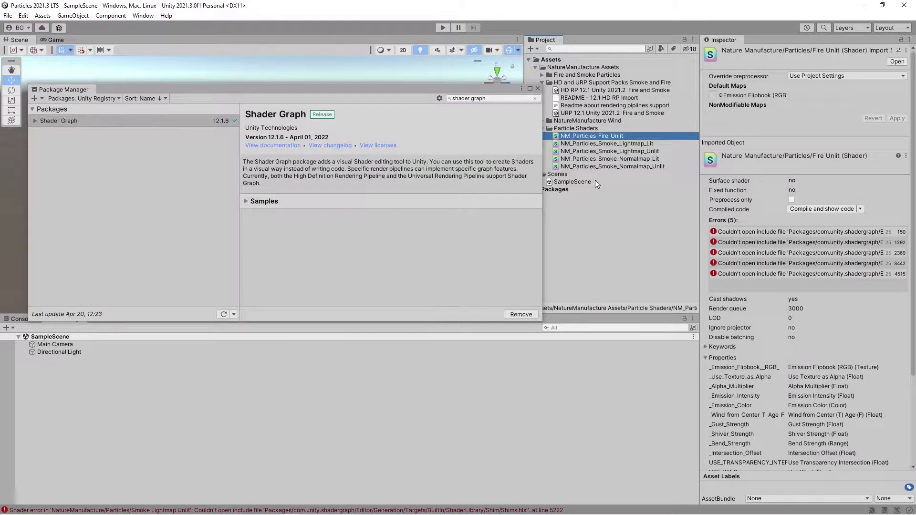
shift+click(595, 164)
right_click(586, 151)
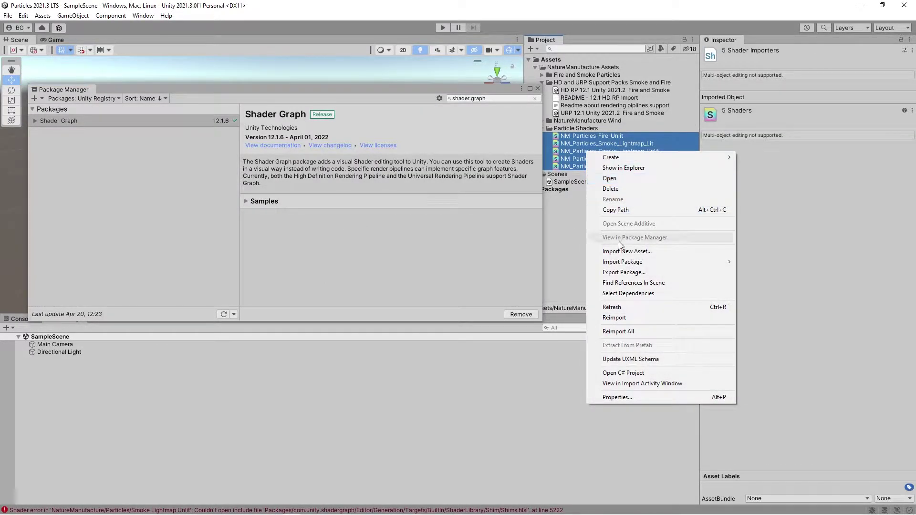
click(620, 317)
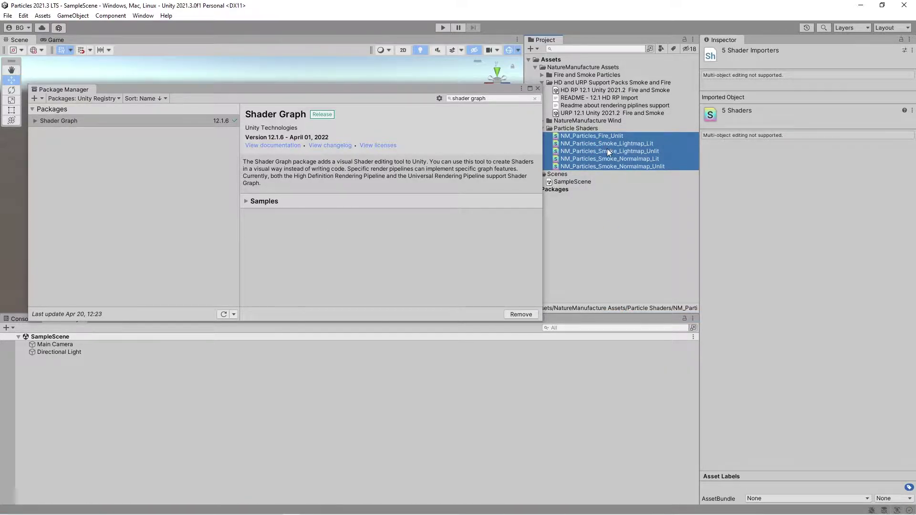
click(607, 149)
click(537, 89)
- Open the Overview Scene Lightmap scene from the Fire and Smoke Particles scenes folder
right_drag(266, 220, 125, 202)
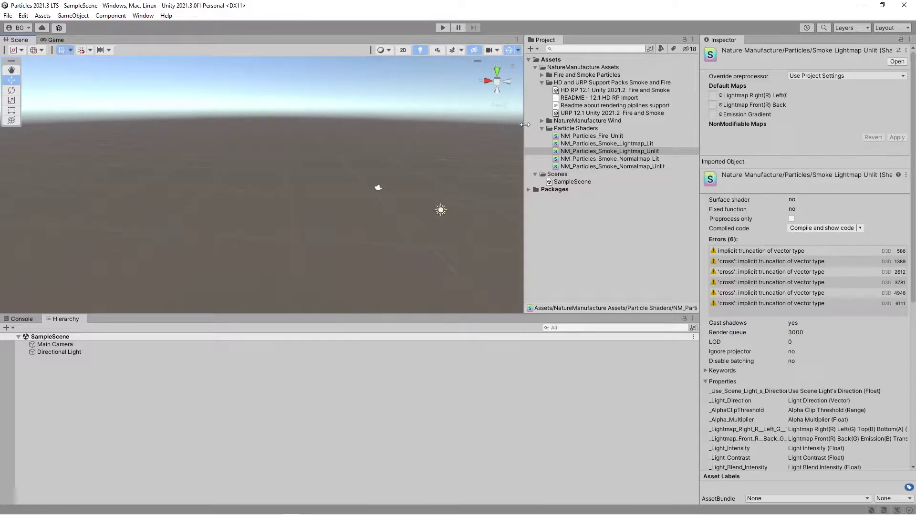
click(542, 75)
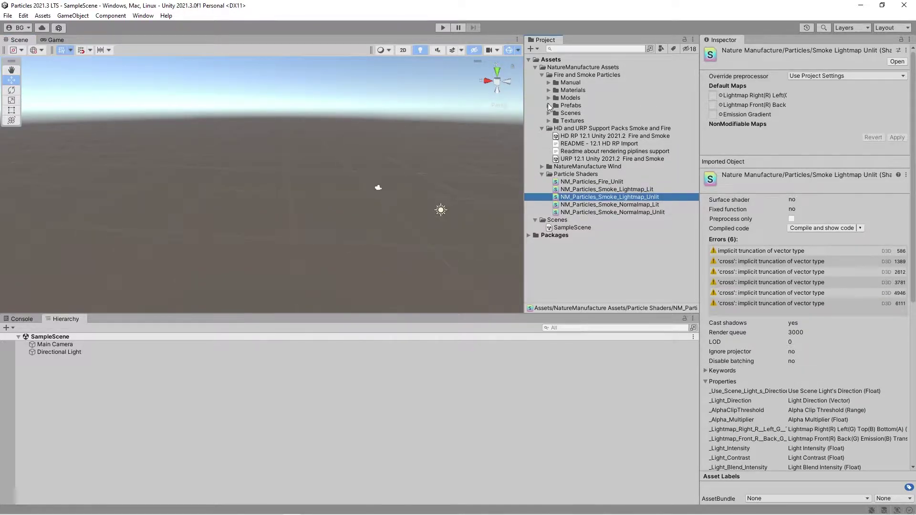
click(549, 105)
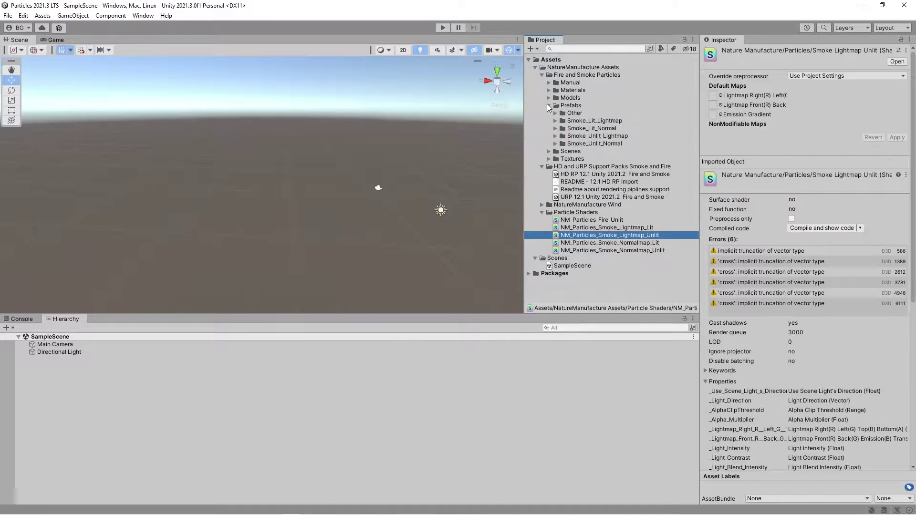
click(549, 151)
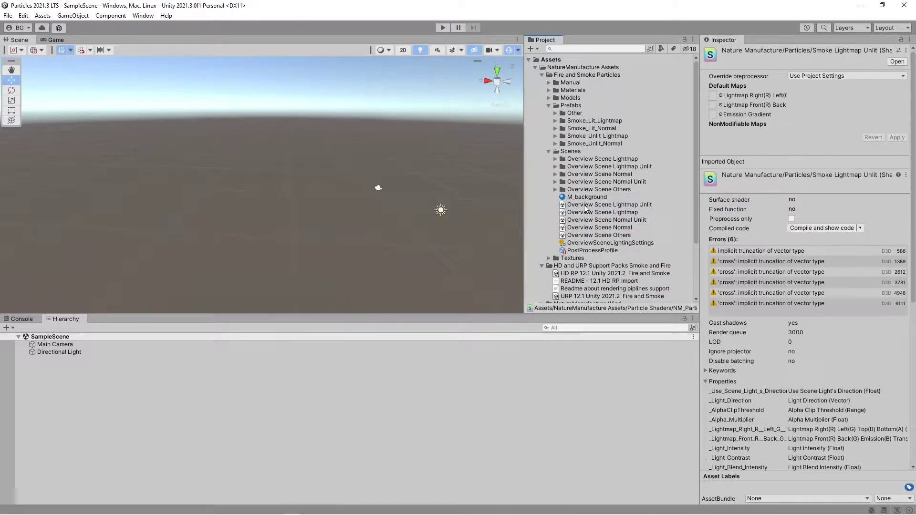
double_click(593, 213)
- Examine the second lightmap-based lit smoke prefab up close in the scene, with and without its selection outline
right_drag(318, 170, 76, 157)
right_drag(199, 203, 356, 212)
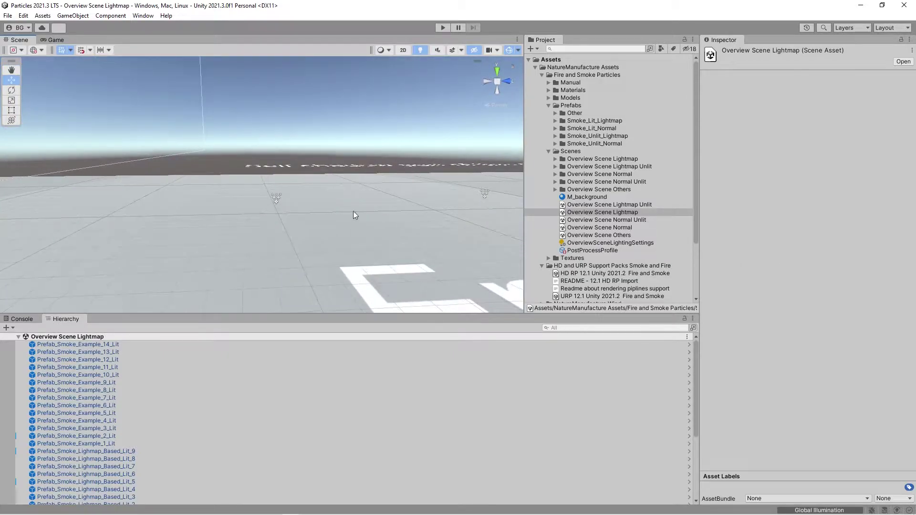
click(279, 201)
right_drag(311, 219, 354, 216)
key(w)
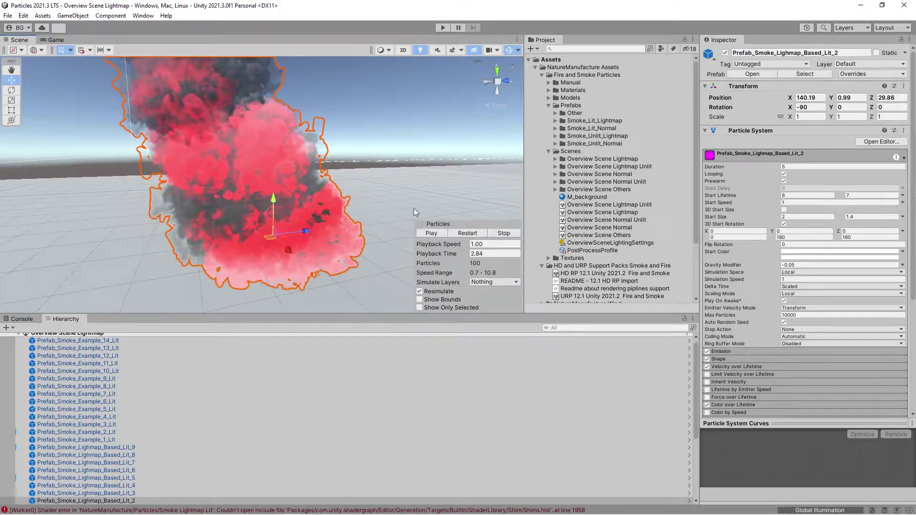
click(337, 115)
right_drag(337, 114, 361, 145)
key(s)
key(w)
scroll(57, 368, up, 1)
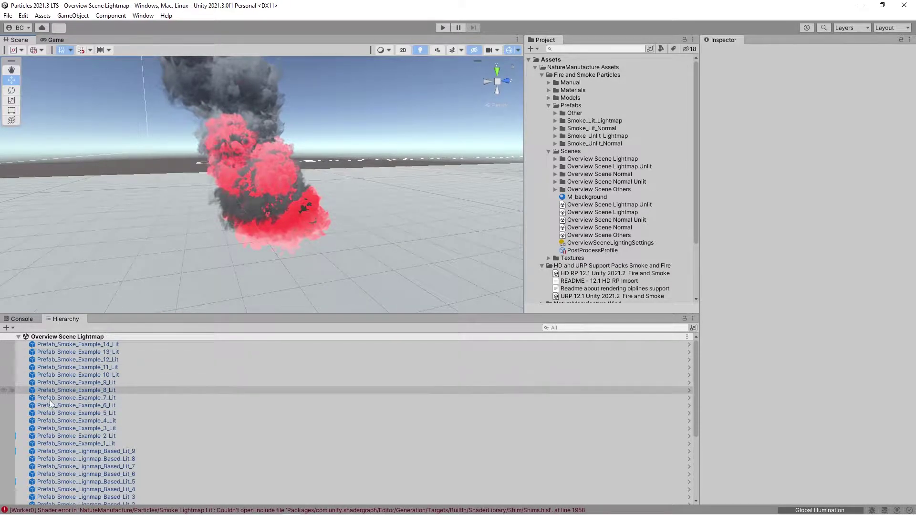
- Check the Post-process Volume object's components and install the Post Processing package from the Unity Registry
scroll(48, 391, down, 5)
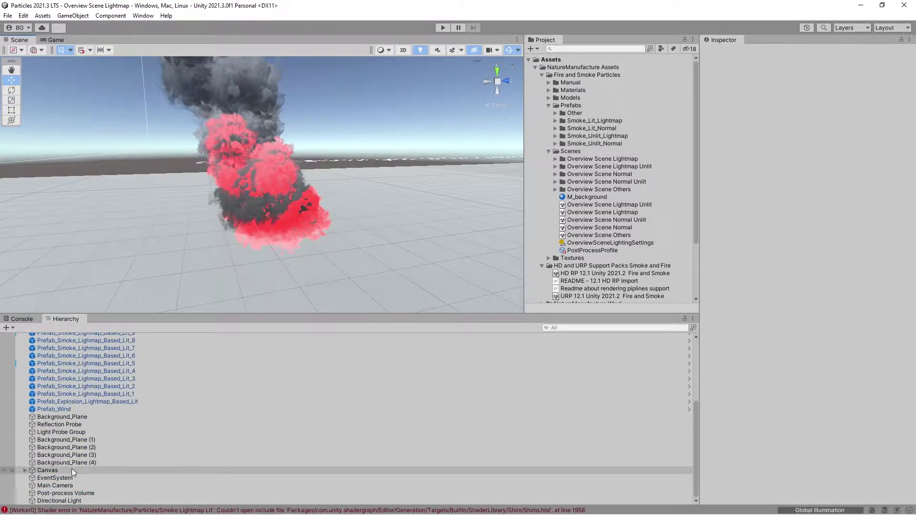
click(71, 493)
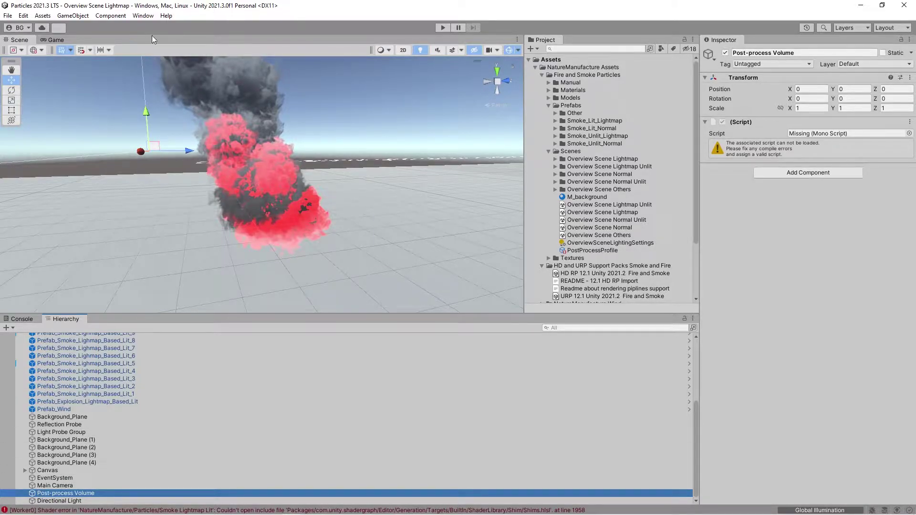
click(142, 16)
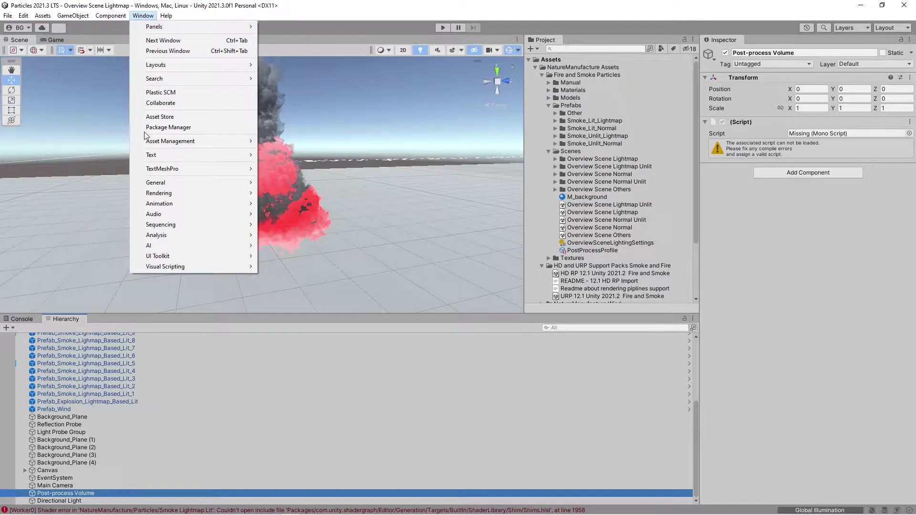
click(183, 127)
text(post)
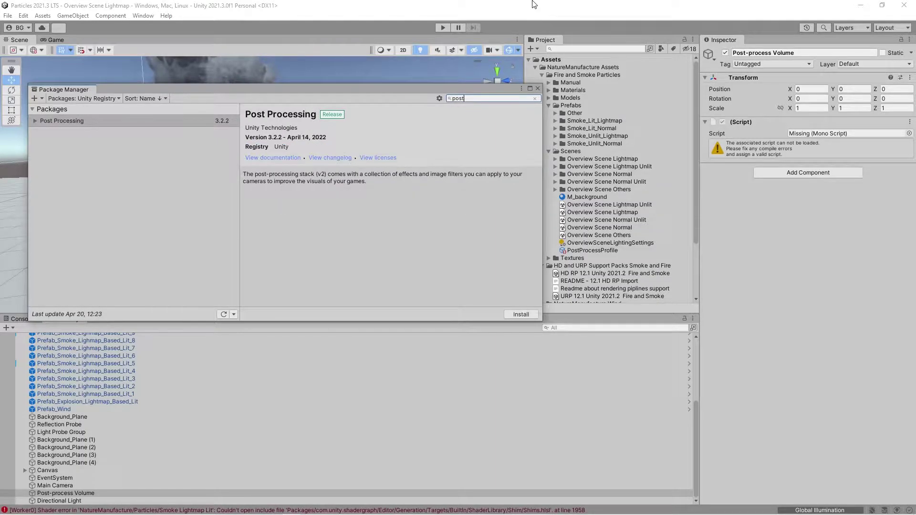
click(179, 123)
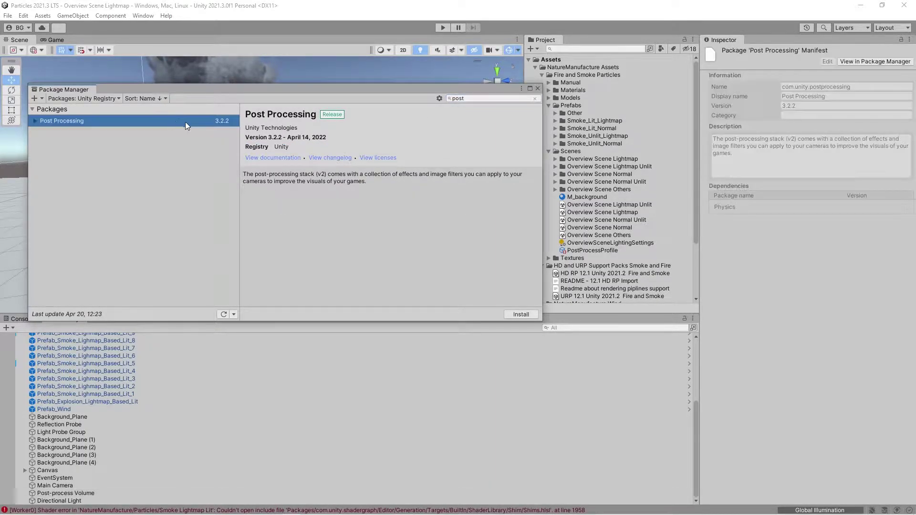
click(517, 314)
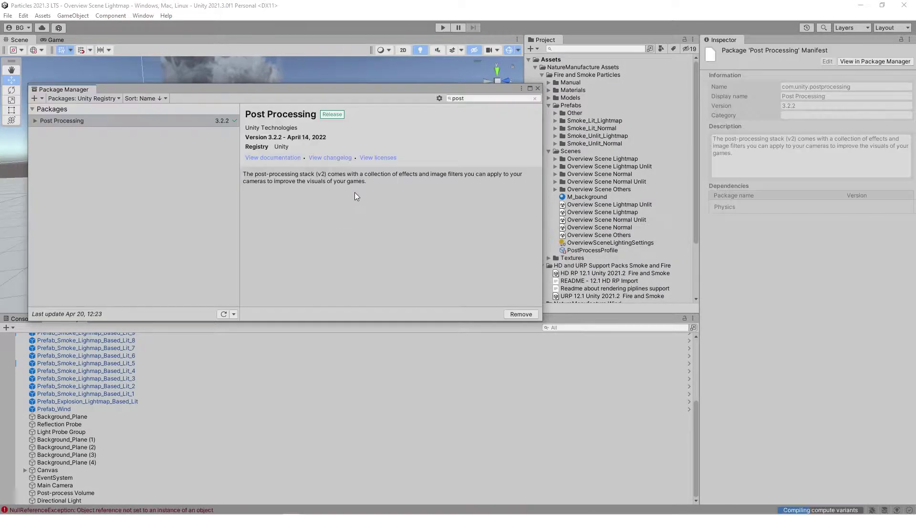
click(538, 87)
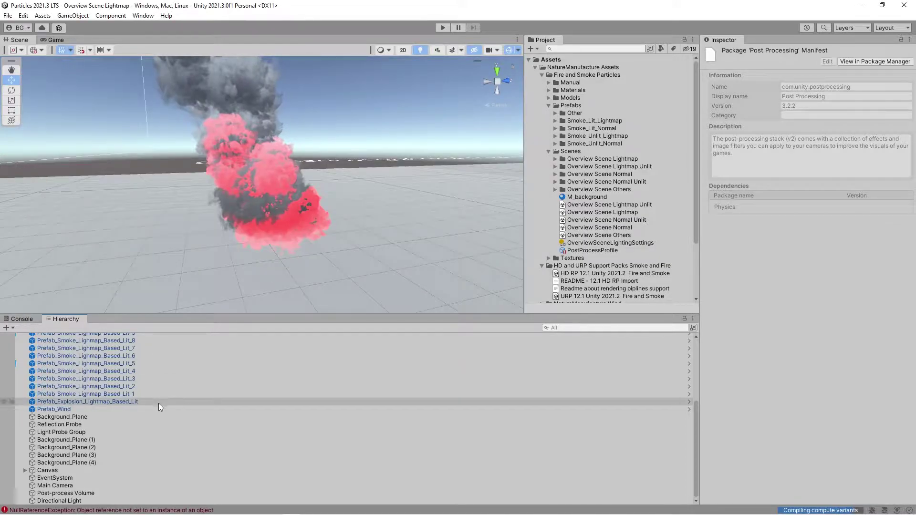
- Inspect the Post-process Volume's settings and the Post-process Layer component on the Main Camera
click(78, 493)
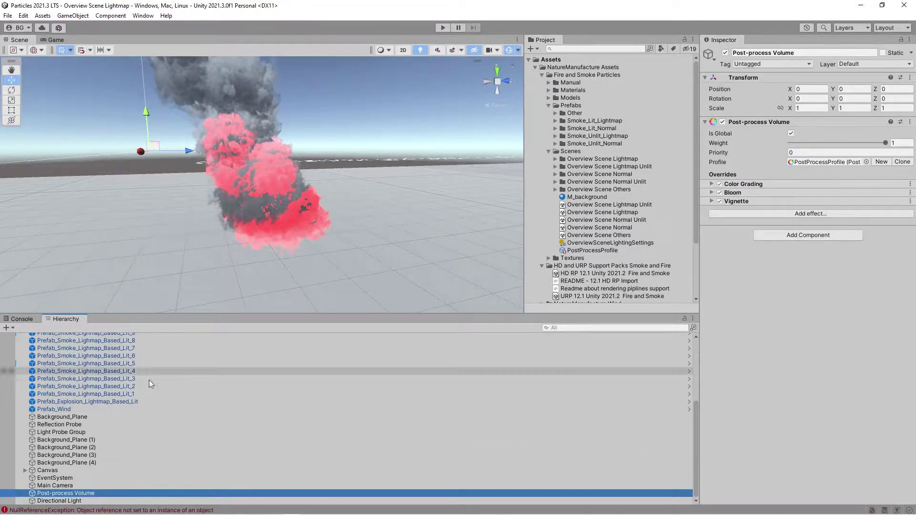
click(61, 484)
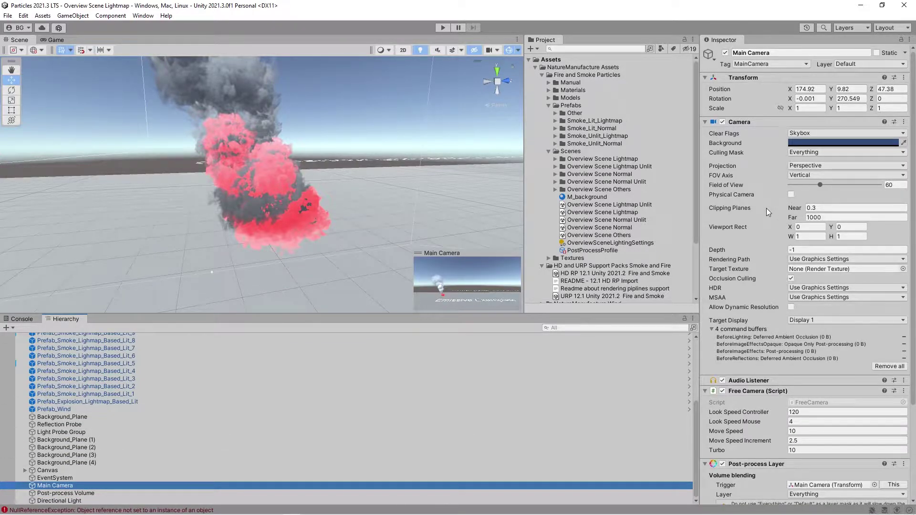
scroll(763, 206, down, 5)
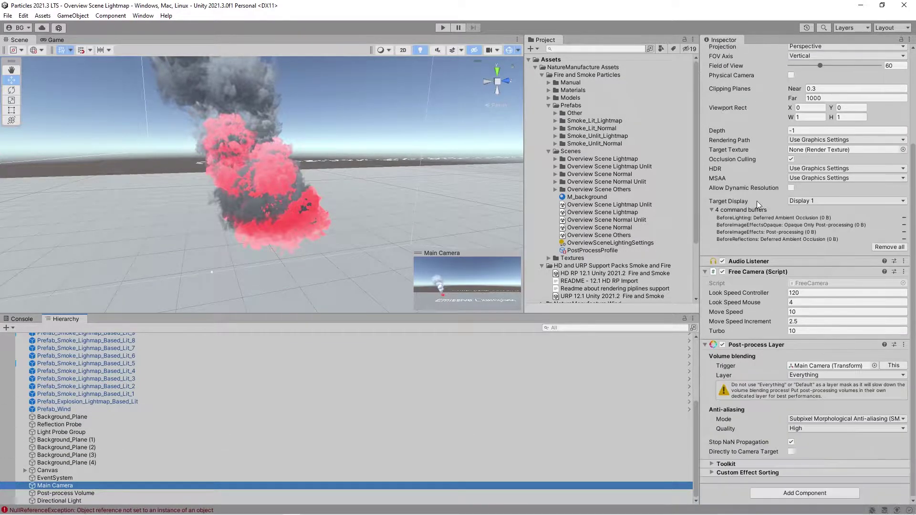
click(899, 366)
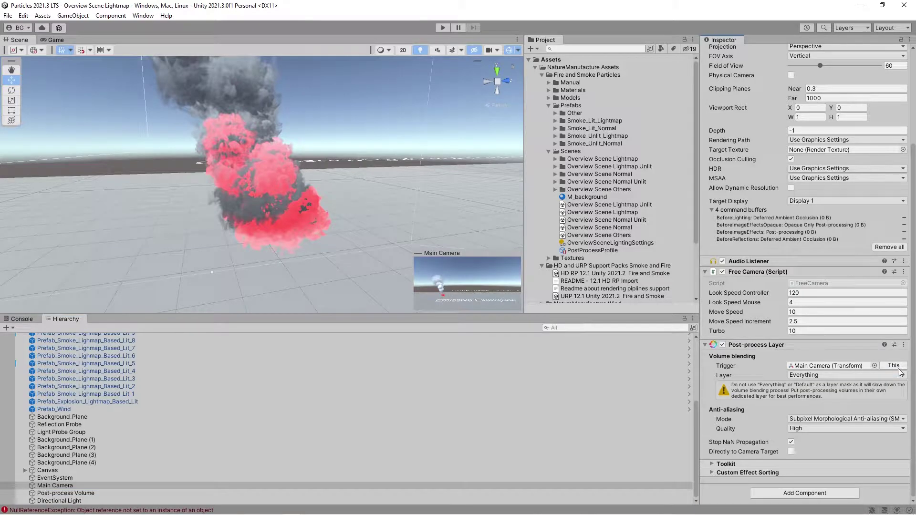
- Remove the Main Camera's Post-process Layer component and add a fresh one
right_click(734, 345)
click(755, 365)
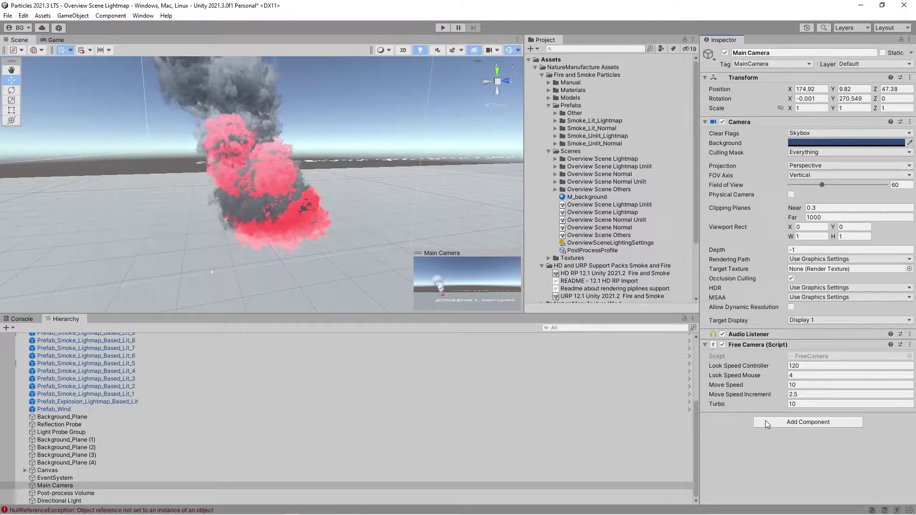
click(765, 419)
click(774, 407)
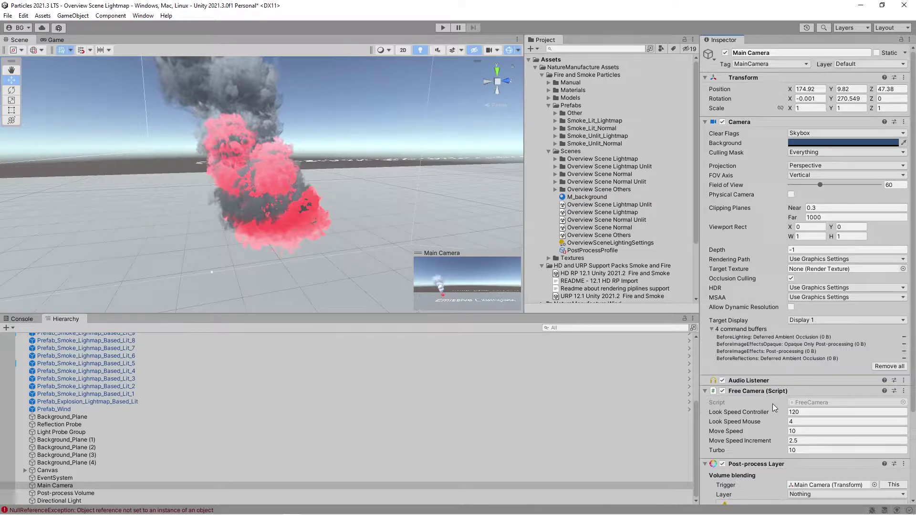
- Set the volume blending layer of the Main Camera's Post-process Layer to Default
scroll(786, 405, down, 4)
click(791, 391)
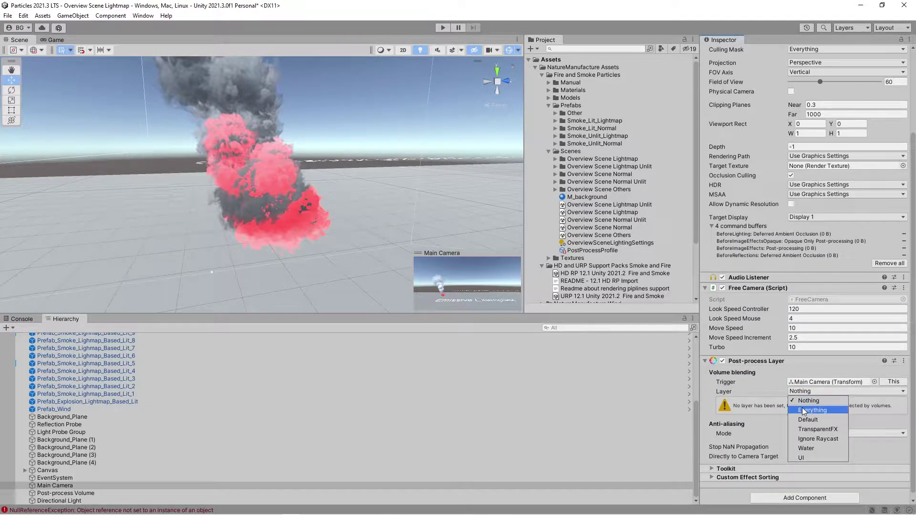
click(808, 420)
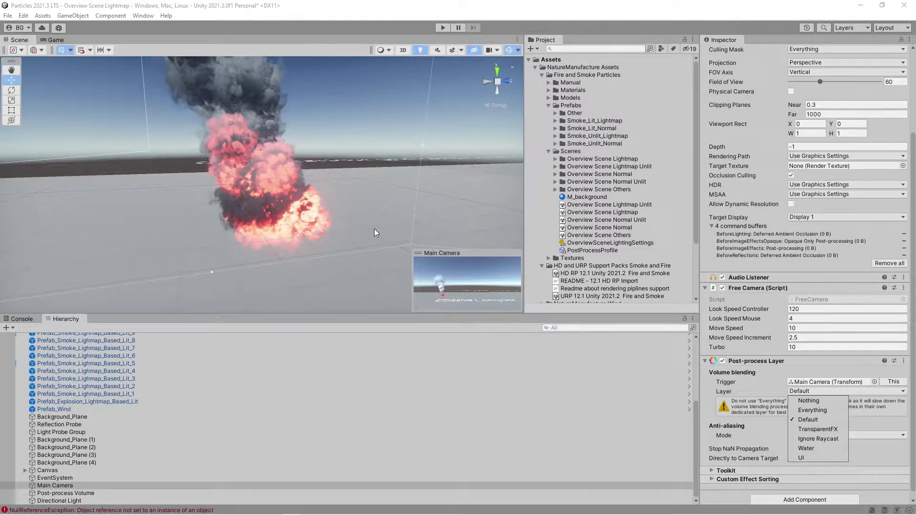
right_drag(357, 219, 344, 185)
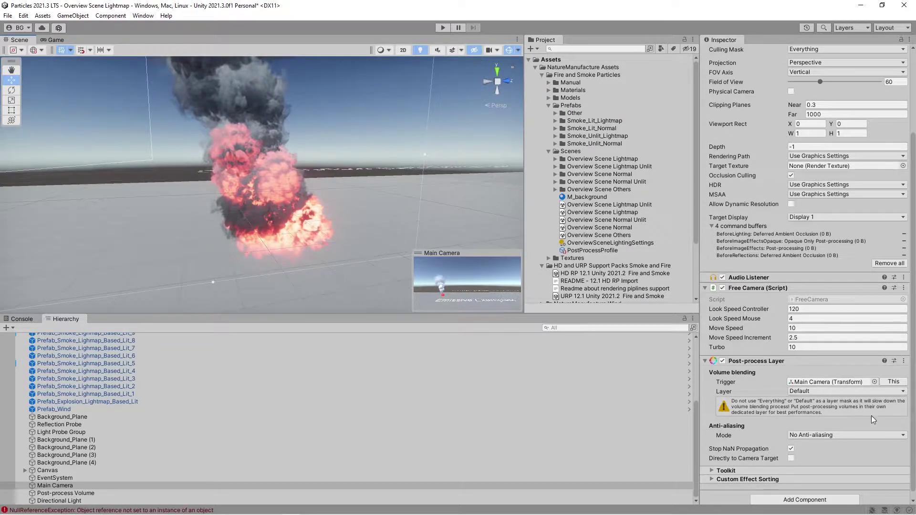
- Set the anti-aliasing mode of the Main Camera's Post-process Layer to Subpixel Morphological Anti-aliasing (SMAA)
mouse_move(767, 395)
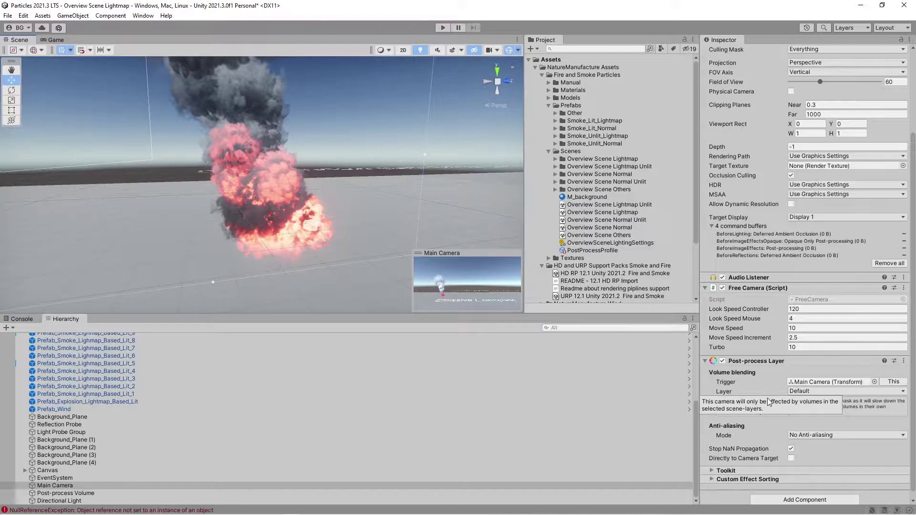
click(813, 437)
click(814, 468)
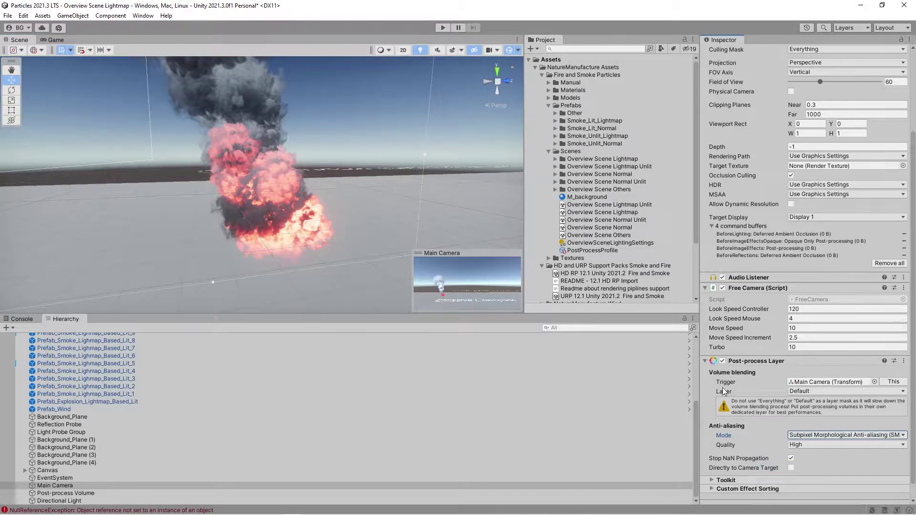
key(w)
key(a)
right_drag(399, 243, 414, 231)
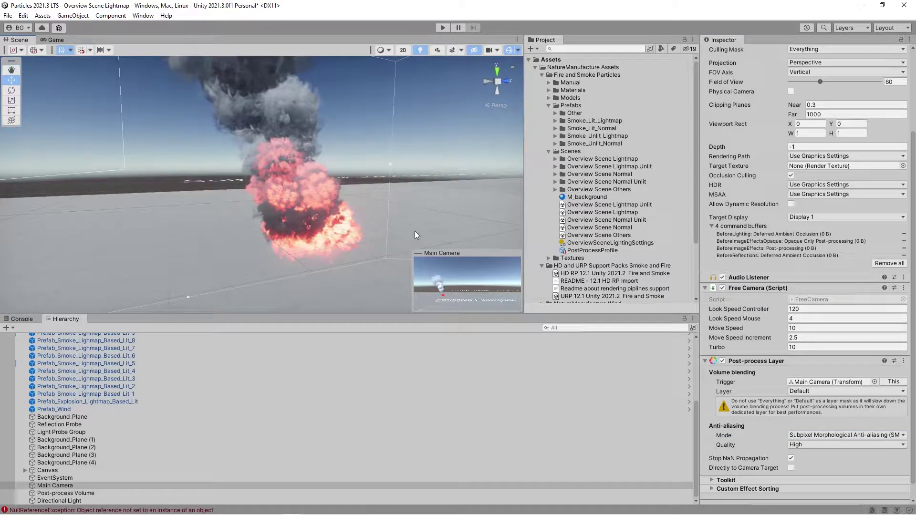
alt+drag(331, 241, 334, 223)
right_drag(333, 222, 333, 221)
key(a)
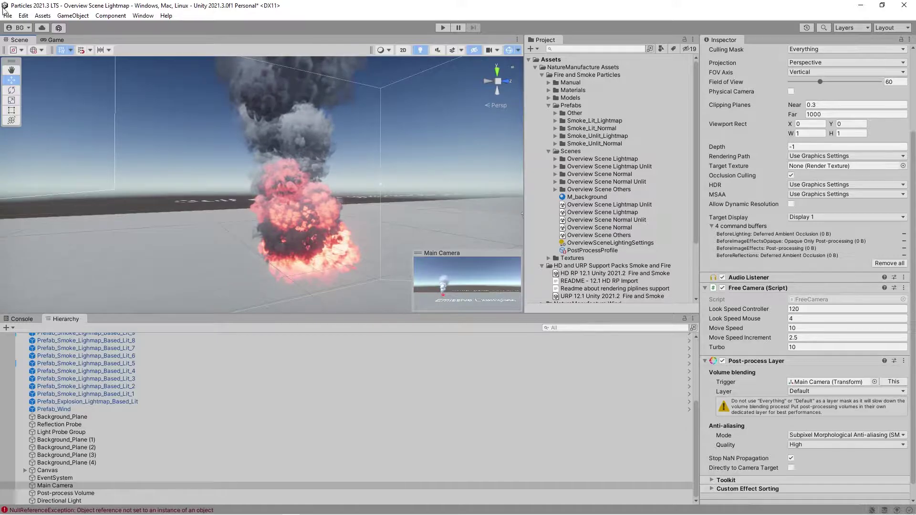
click(8, 16)
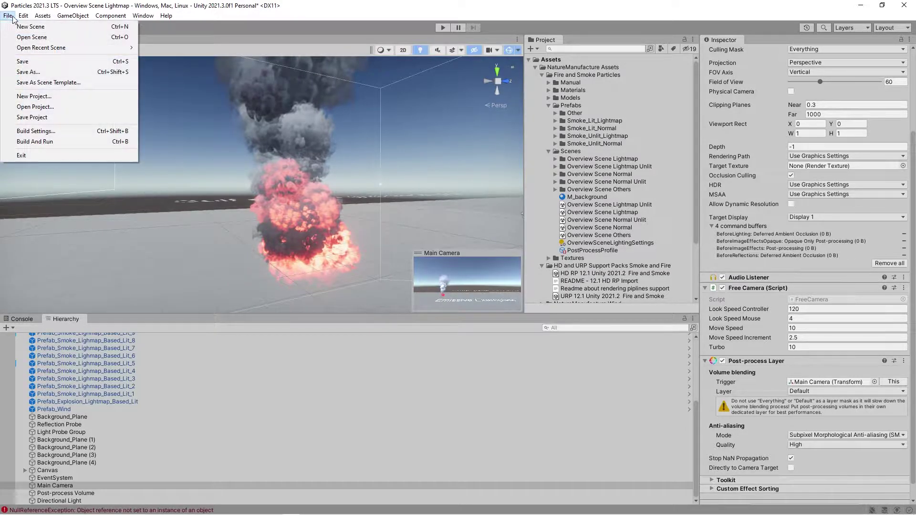
mouse_move(23, 16)
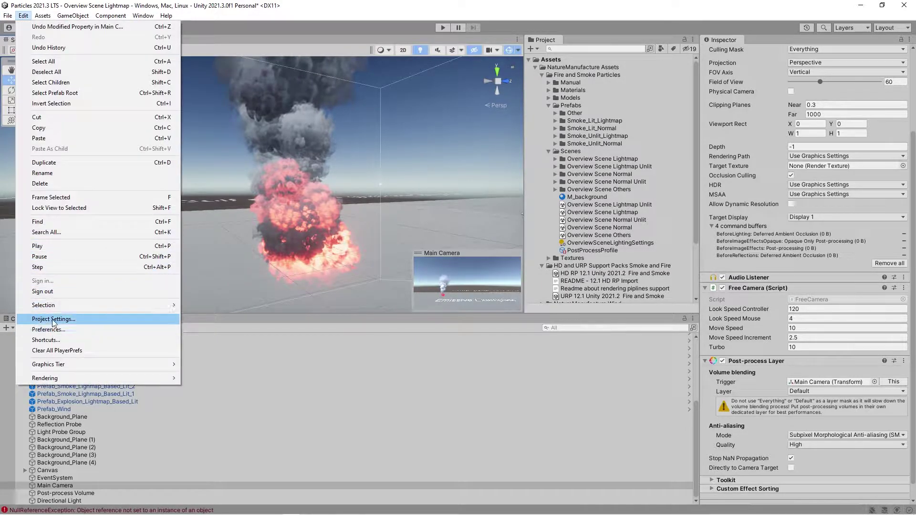
right_drag(435, 101, 429, 102)
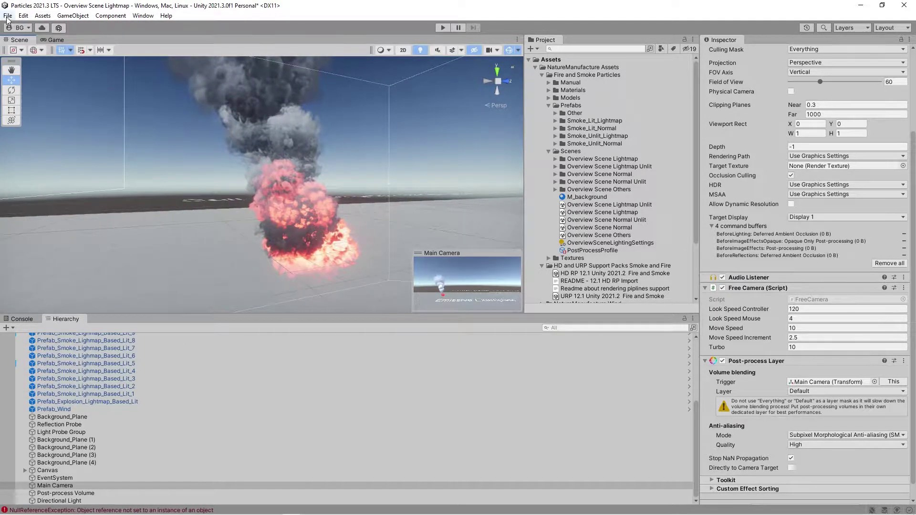
- Change the color space in the Player project settings to Linear and close the settings window
click(8, 16)
mouse_move(24, 16)
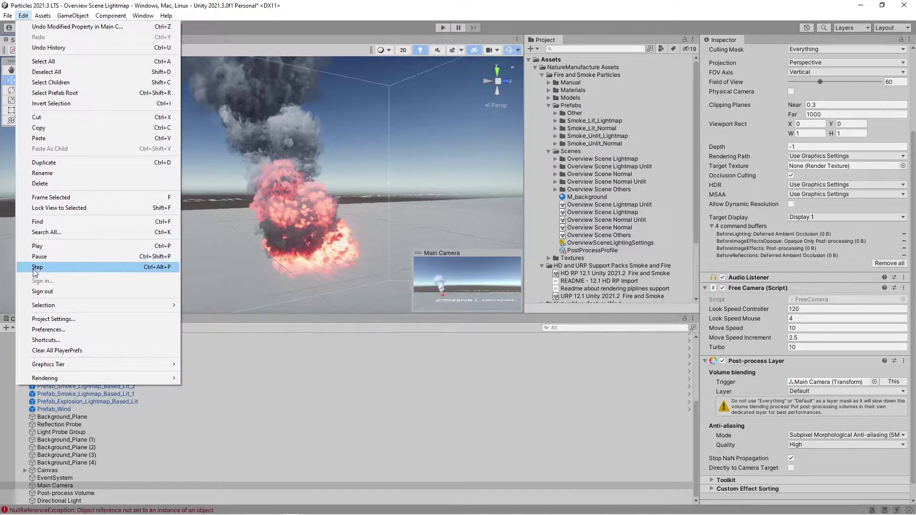
click(53, 319)
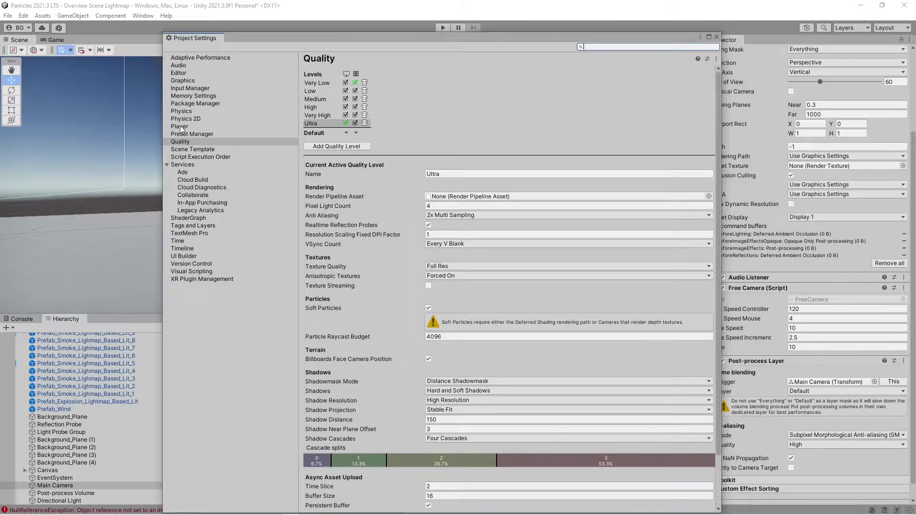
click(181, 127)
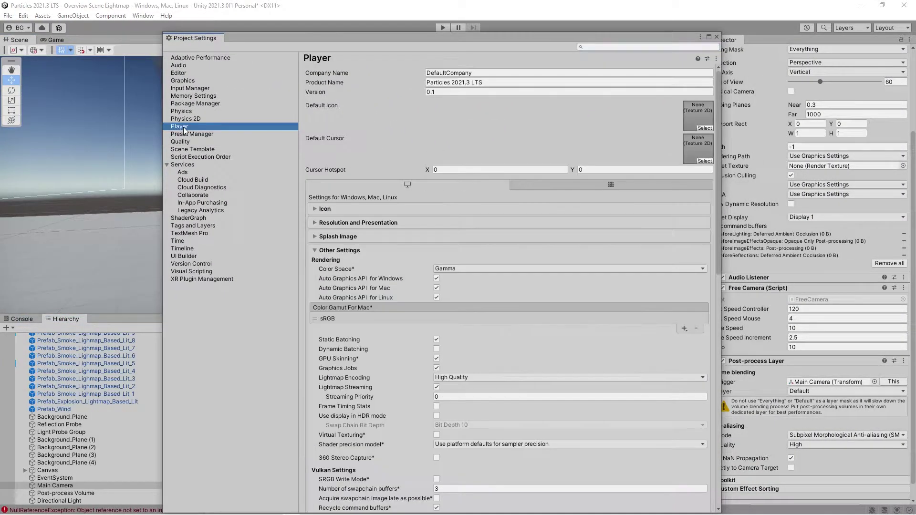
click(451, 271)
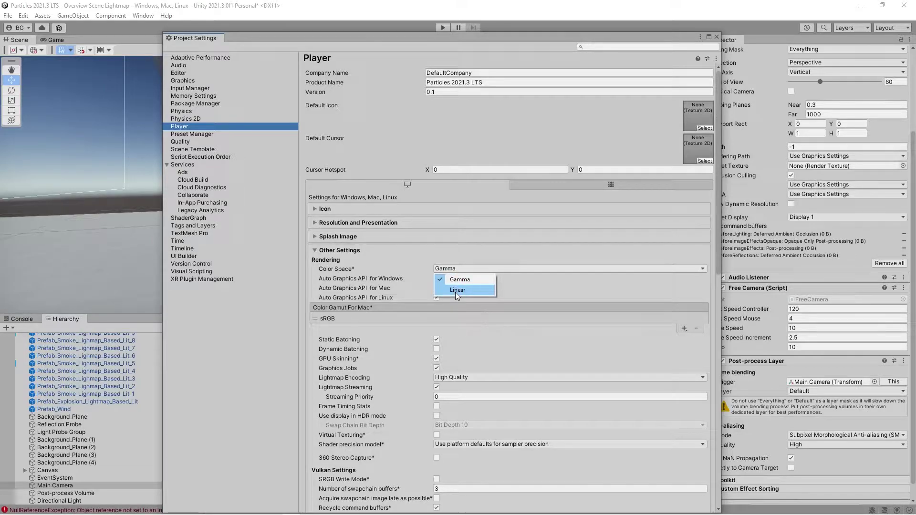
click(457, 292)
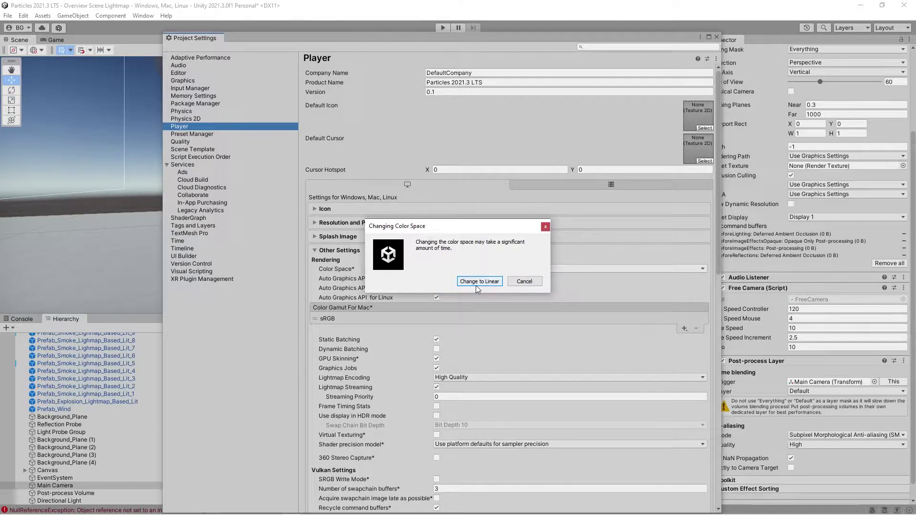
click(476, 283)
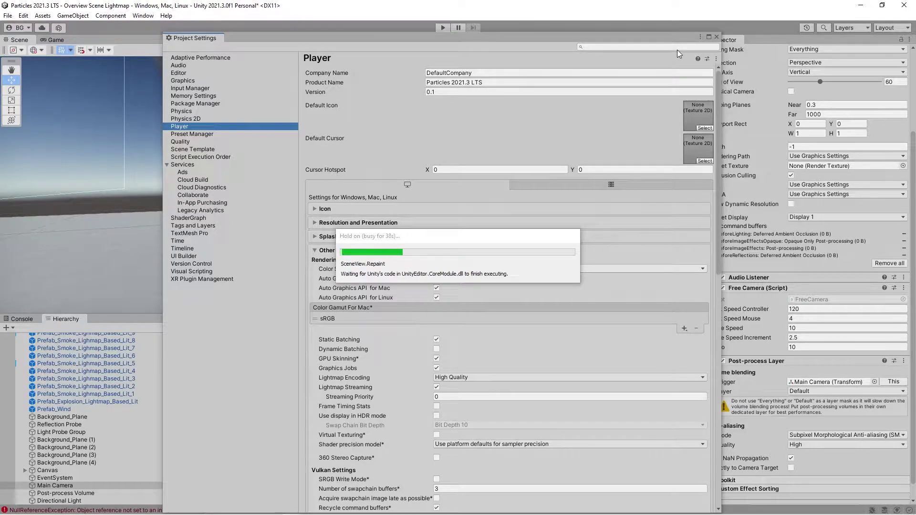
click(716, 36)
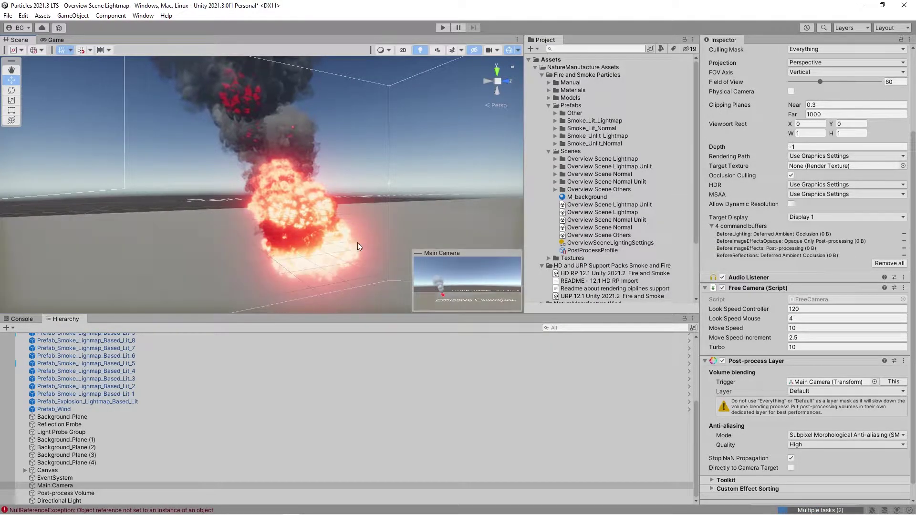
- Toggle the Post-process Volume's Bloom off and back on, try a Bloom intensity of 3.29 and undo that intensity change
click(46, 493)
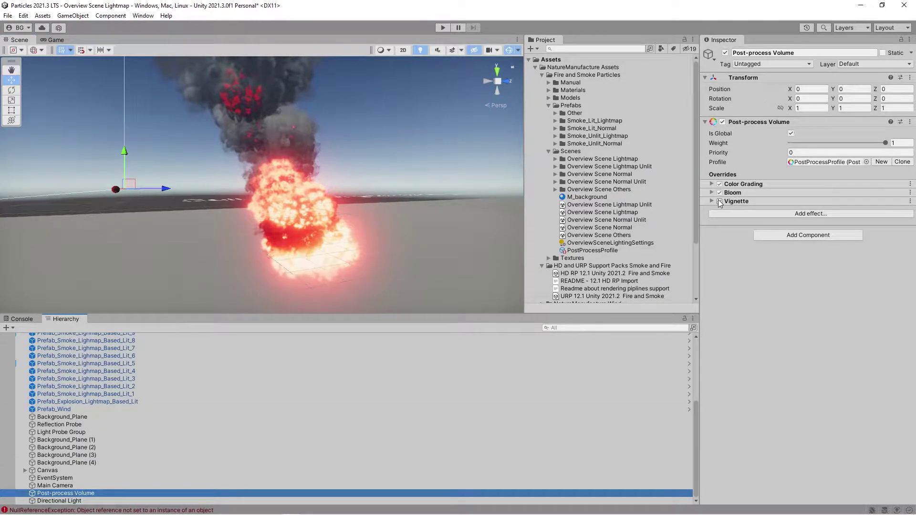
click(720, 193)
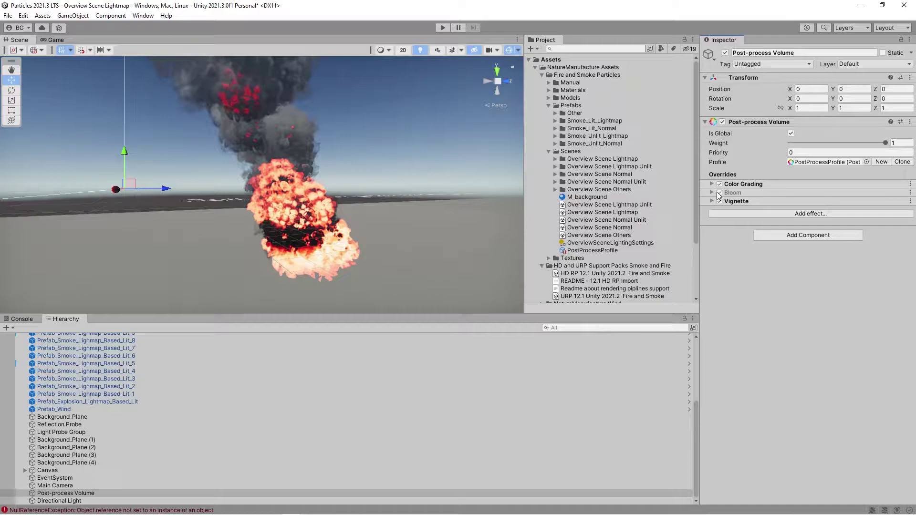
click(719, 193)
click(711, 192)
drag(734, 219, 758, 239)
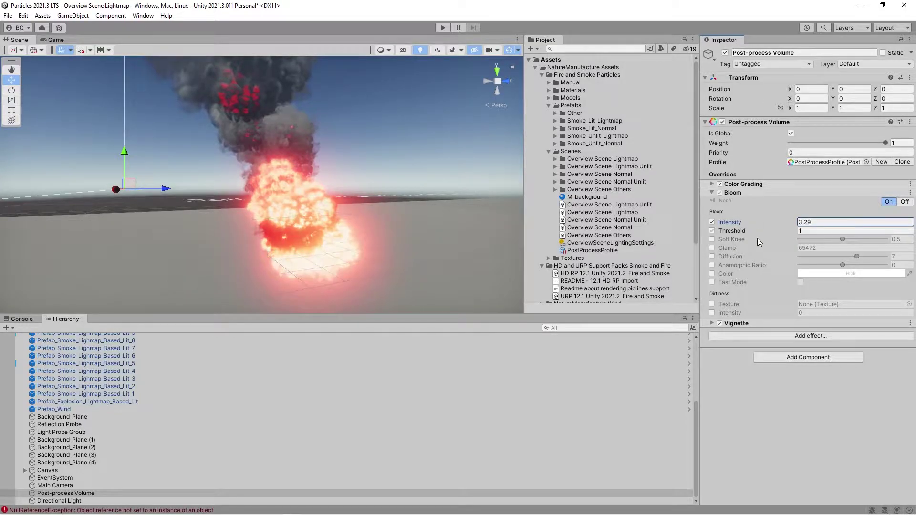
key(ctrl+z)
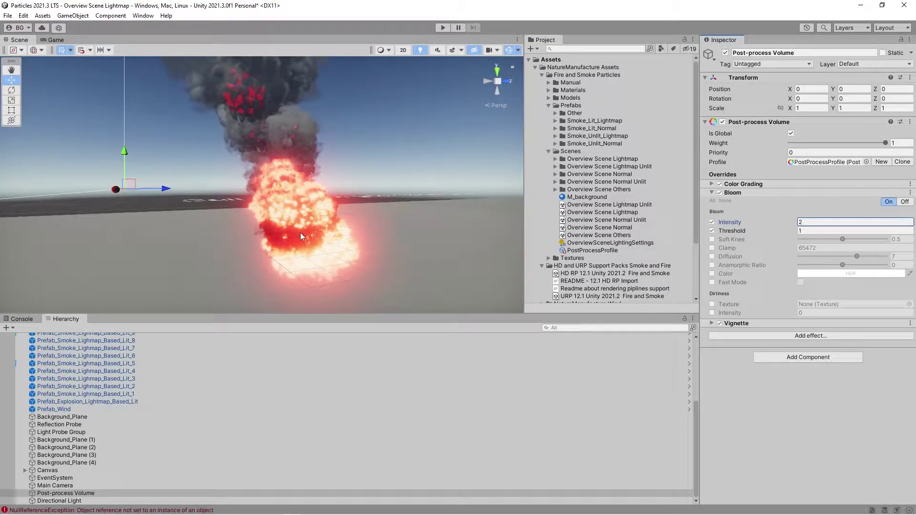
- Examine the Prefab_Smoke_Lighmap_Based_Lit_2 particle system's material, including its Emission Color and other surface inputs
click(288, 196)
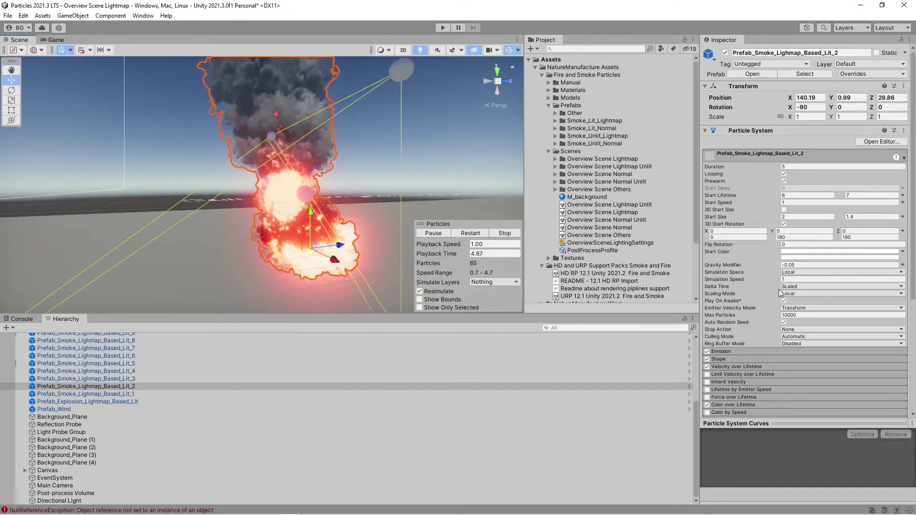
scroll(801, 286, down, 5)
click(742, 377)
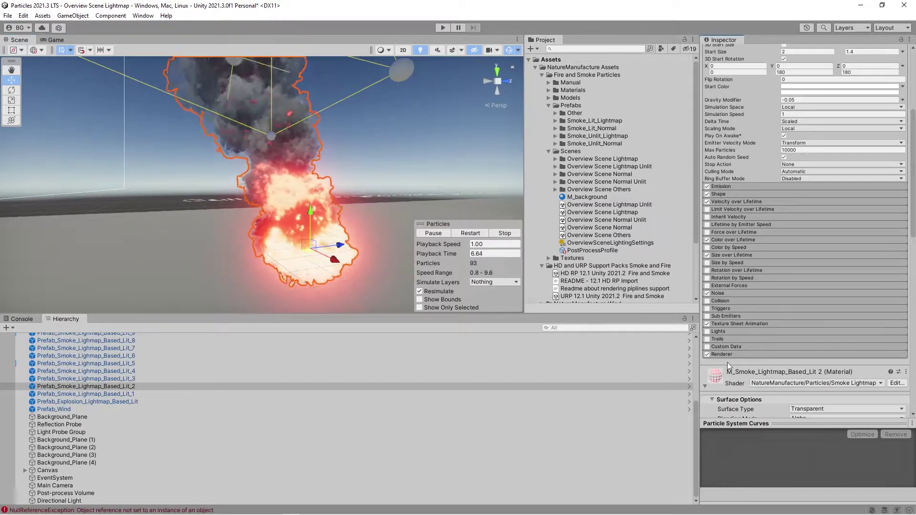
scroll(734, 356, down, 4)
scroll(744, 301, down, 6)
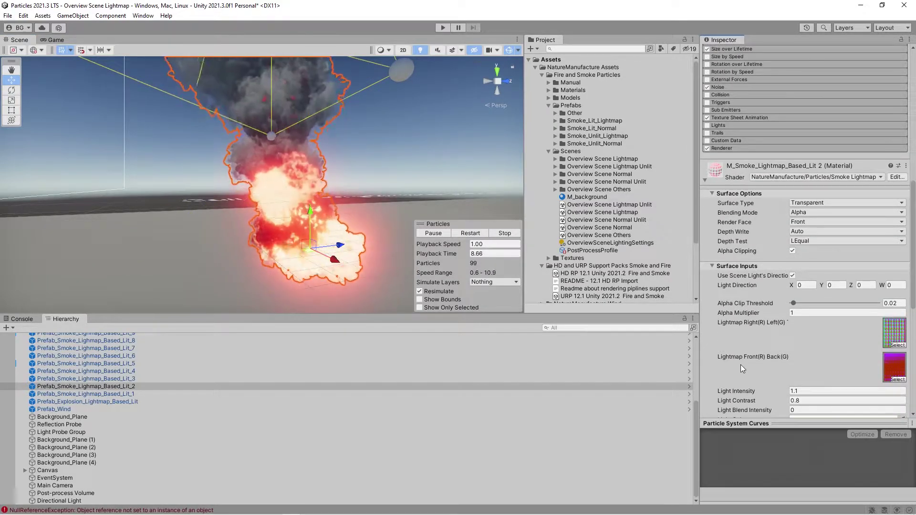
scroll(734, 346, down, 1)
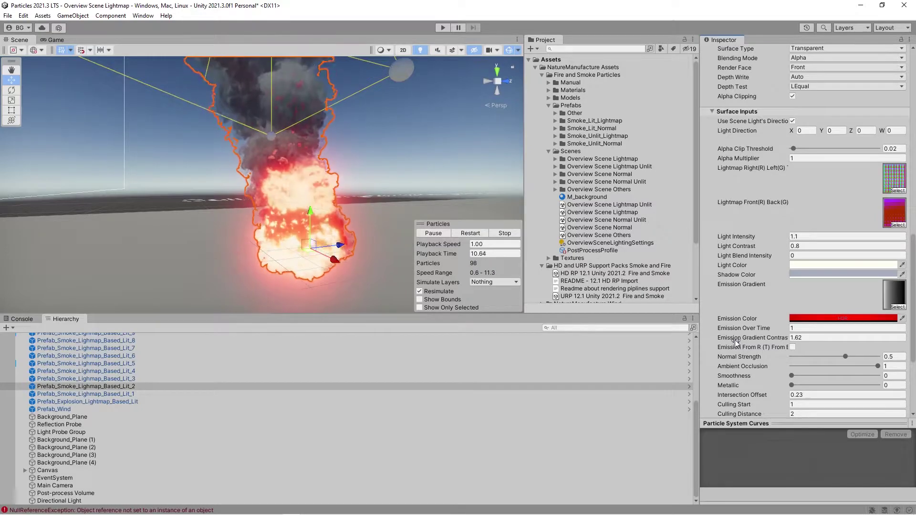
scroll(759, 241, down, 2)
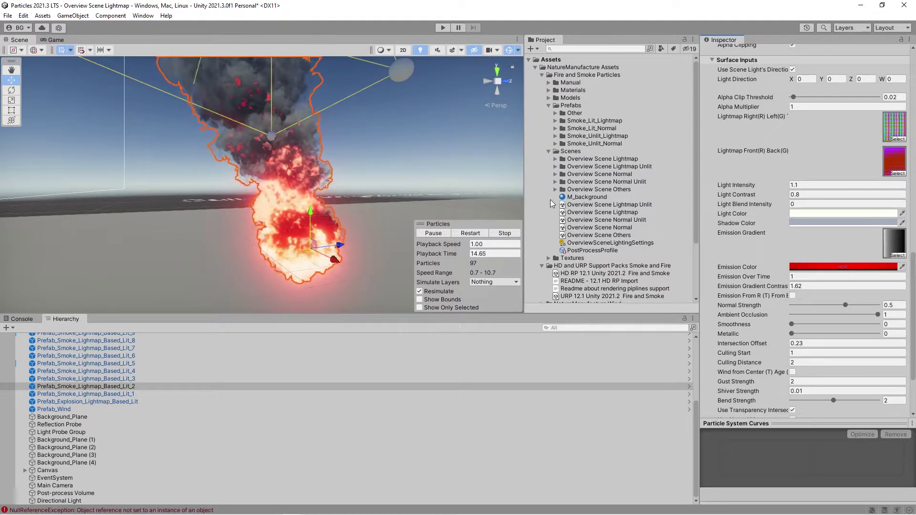
- Collapse the Prefabs and Scenes folders and select the HD RP 12.1 Unity 2021.2 Fire and Smoke support pack
click(587, 196)
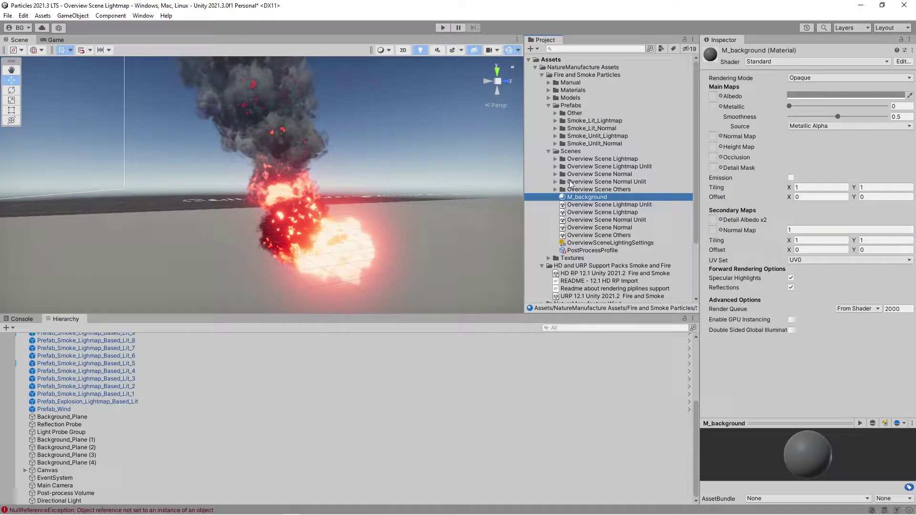
click(548, 105)
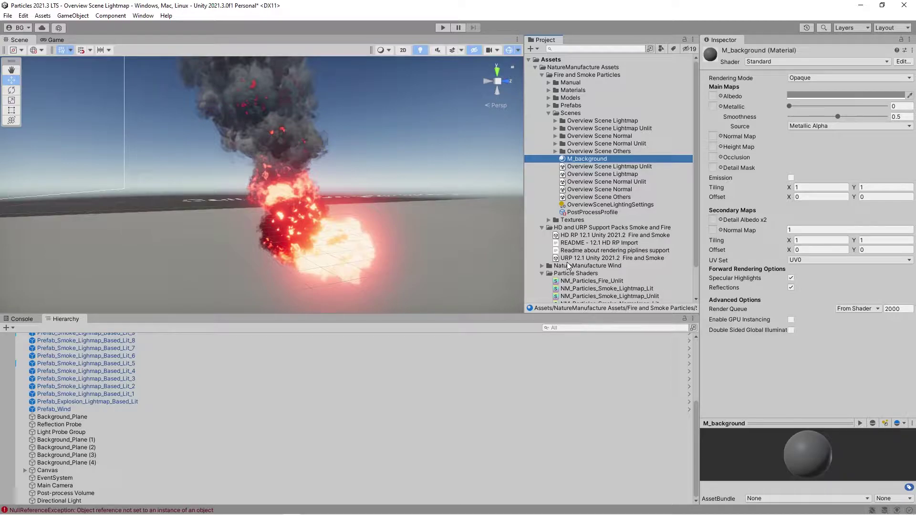
click(549, 112)
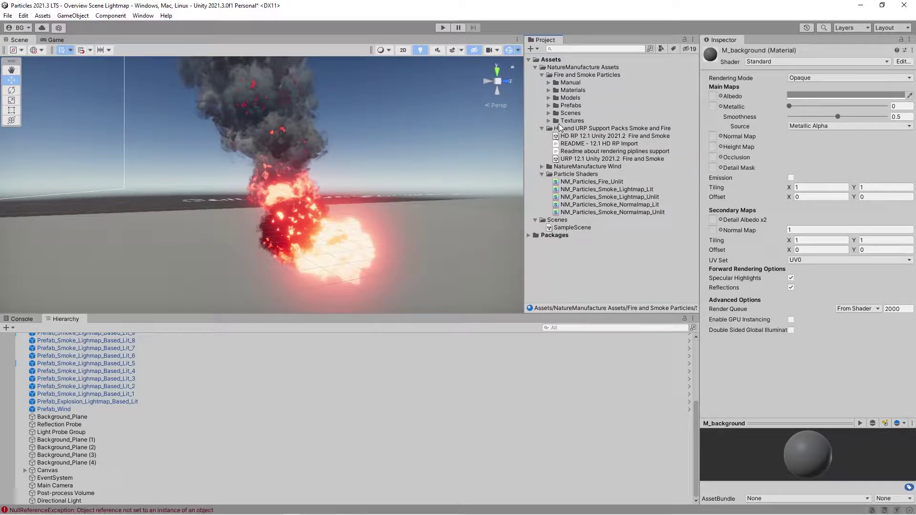
click(564, 128)
click(566, 137)
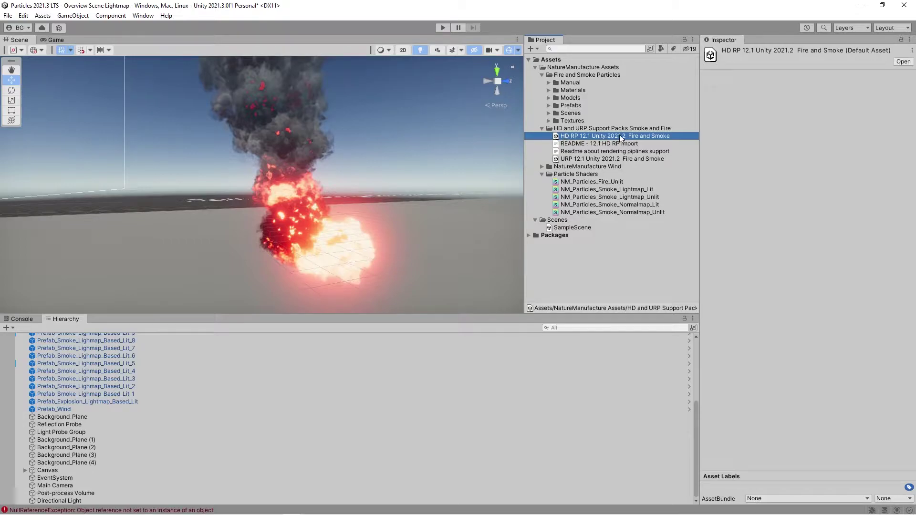
- Read the README - 12.1 HD RP Import instructions and select the URP 12.1 Unity 2021.2 Fire and Smoke pack
click(570, 144)
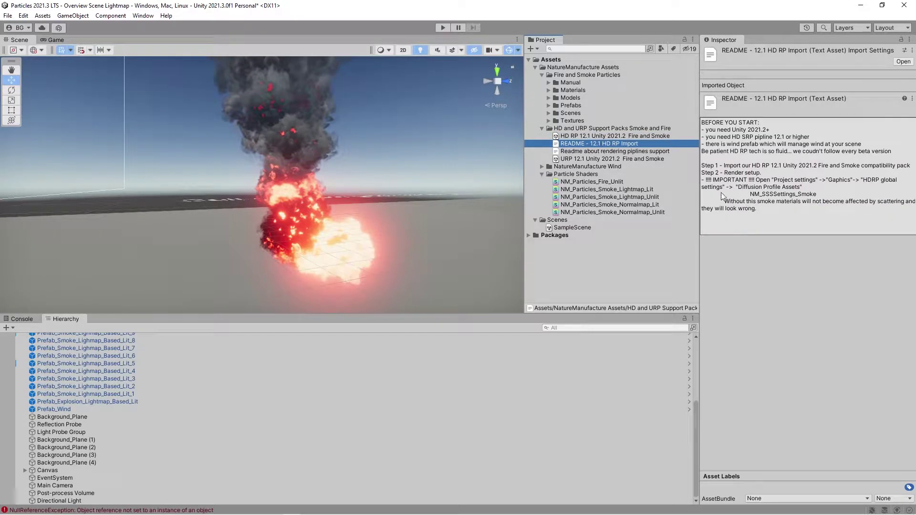
click(707, 186)
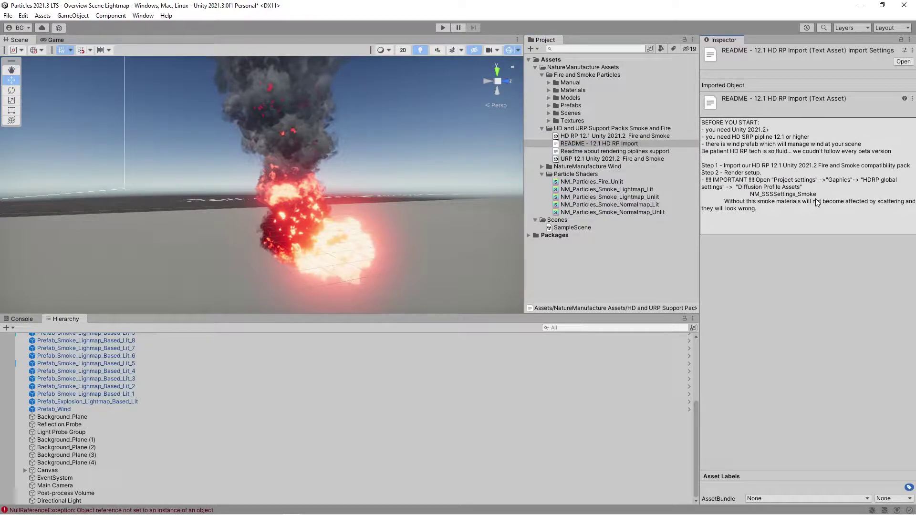
click(573, 158)
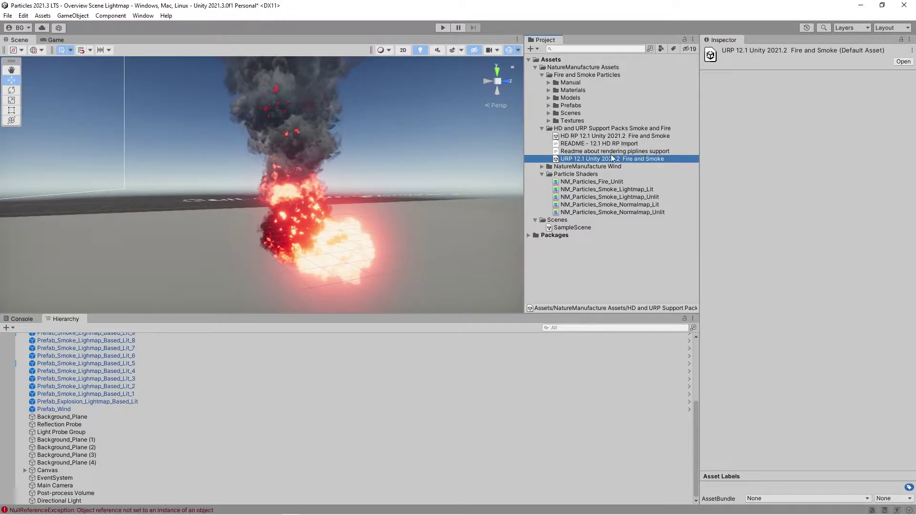
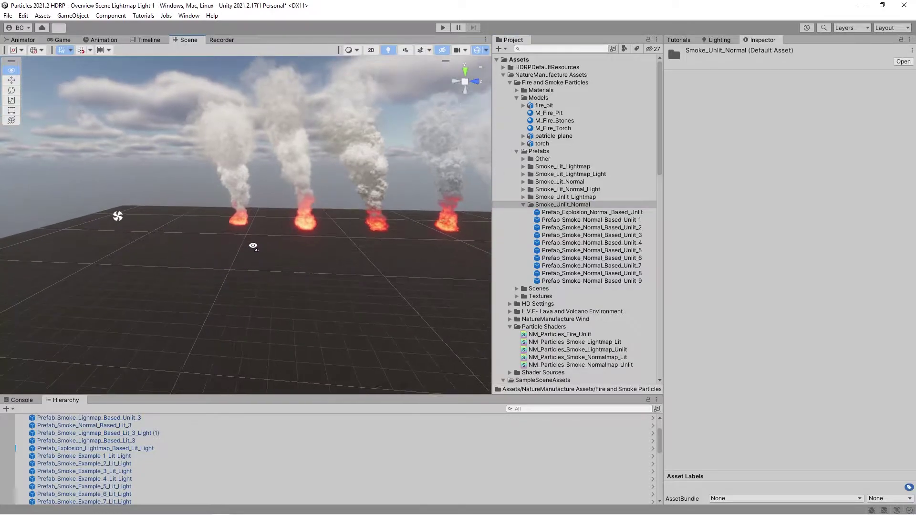
- In the HDRP project's scene, compare the Prefab_Smoke_Lighmap_Based_Lit_3 effect with its Lit_3_Light (1) variant by selecting each
click(251, 199)
scroll(307, 202, up, 3)
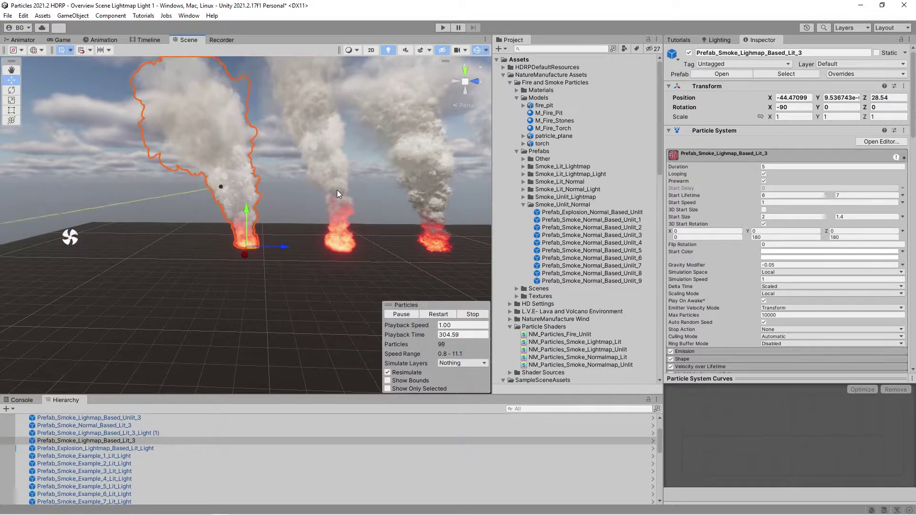
key(w)
right_drag(313, 199, 319, 191)
click(320, 191)
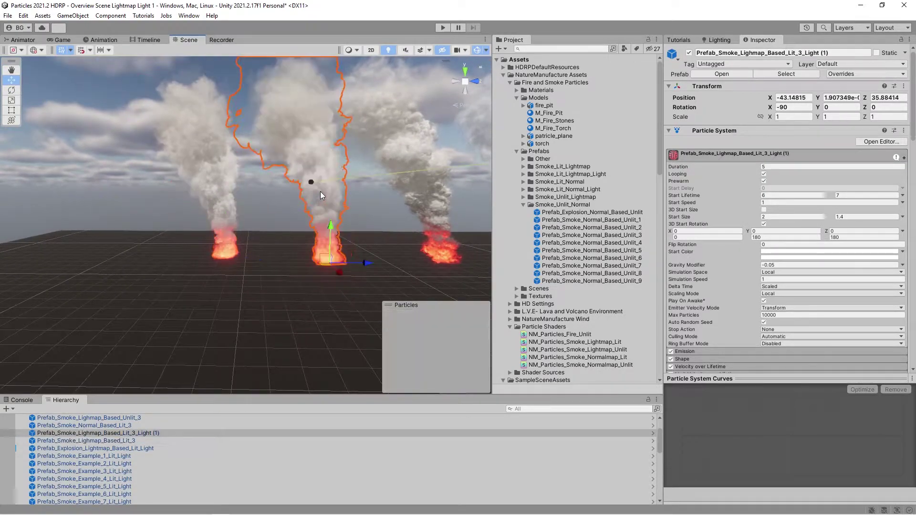
- Switch the M_Smoke_Lightmap_Based_Lit_3_Light material's Rendering Pass to Default and back to Low resolution, comparing the effect's fire base
scroll(805, 287, down, 10)
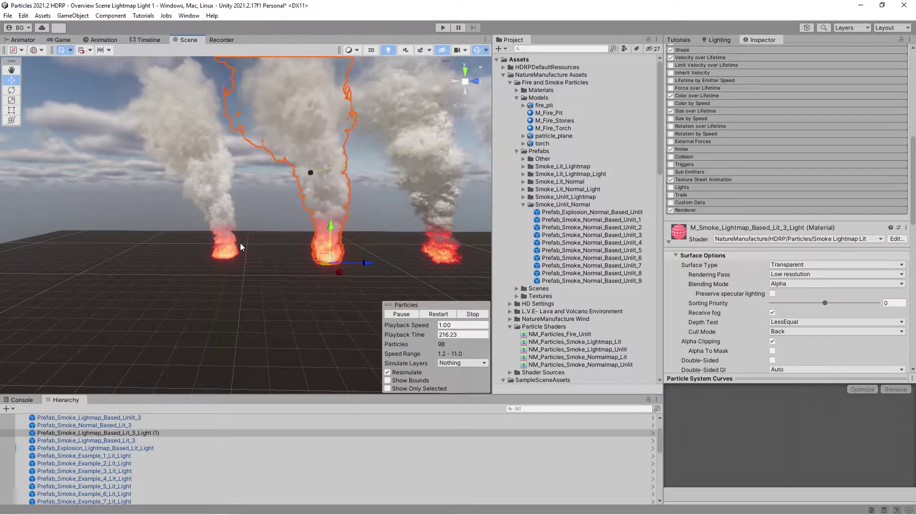
right_drag(260, 265, 316, 279)
key(w)
alt+drag(316, 280, 193, 253)
click(784, 276)
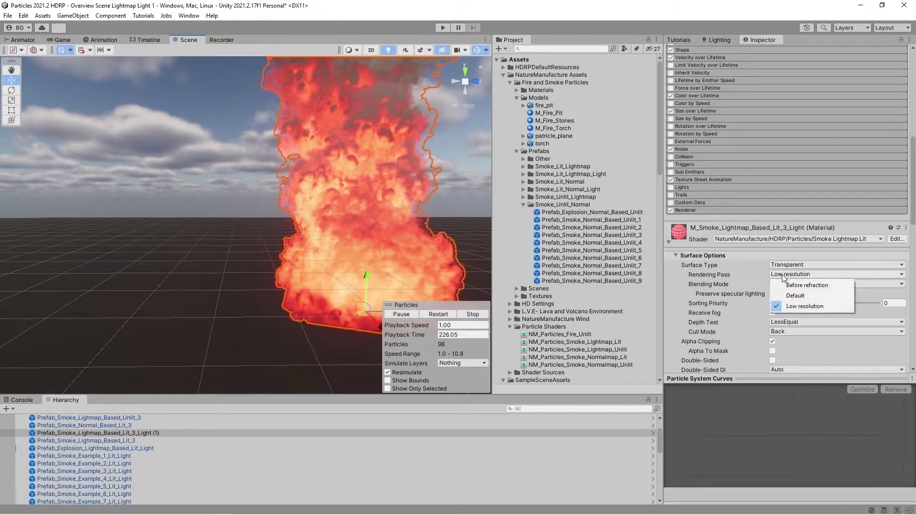
click(795, 296)
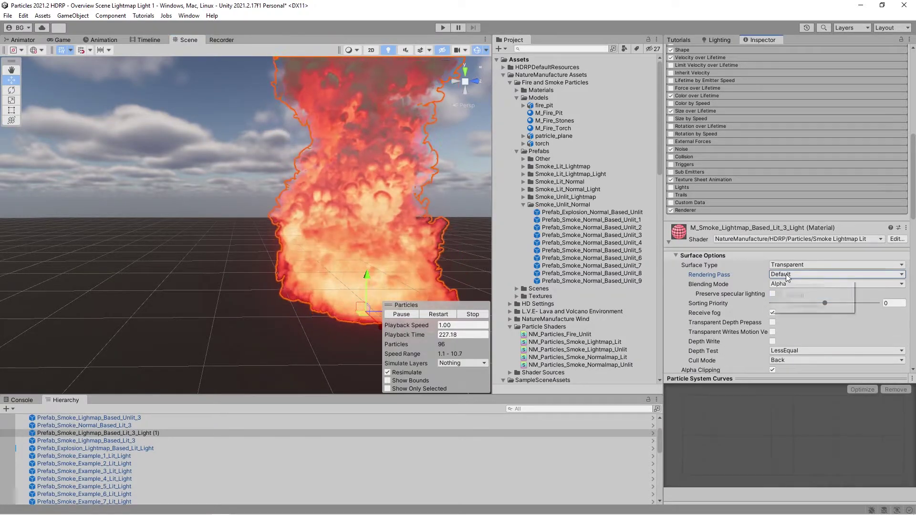
click(792, 307)
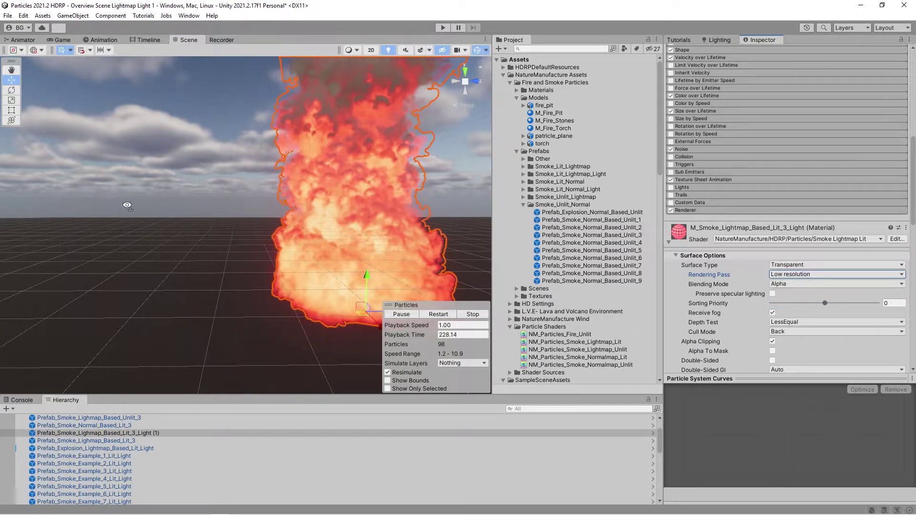
- Repeat the Rendering Pass comparison between Default and Low resolution in a close-up of the flames
scroll(143, 206, up, 5)
scroll(143, 207, up, 1)
click(791, 274)
click(794, 296)
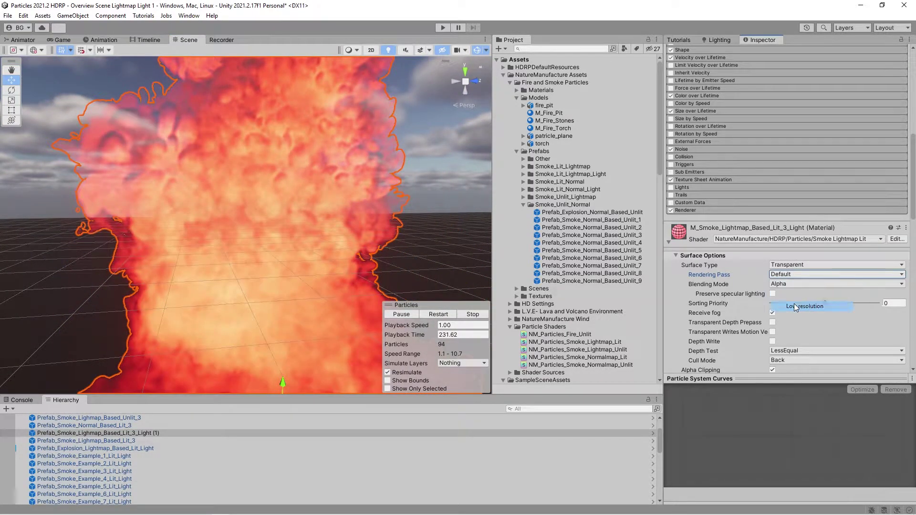
click(795, 306)
scroll(227, 258, down, 8)
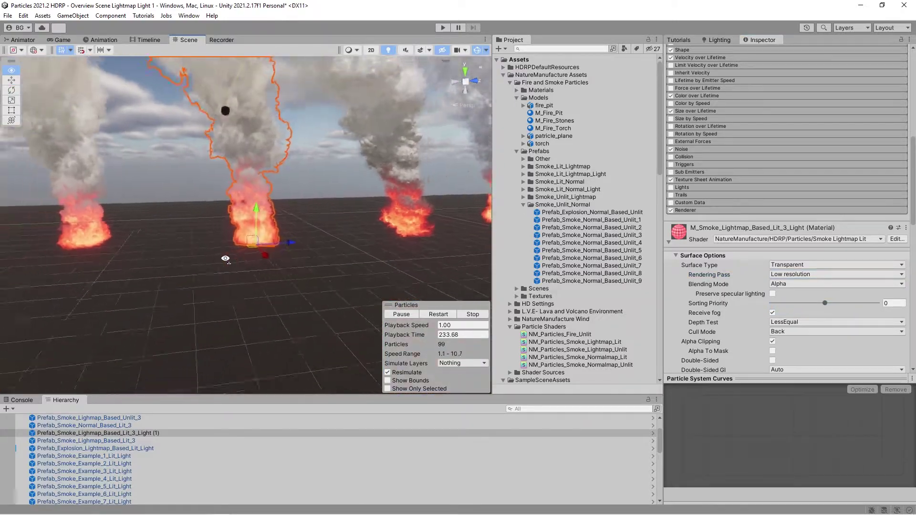
- Compare the upper smoke column under the Default Rendering Pass, and return the material to Low resolution
scroll(205, 249, up, 2)
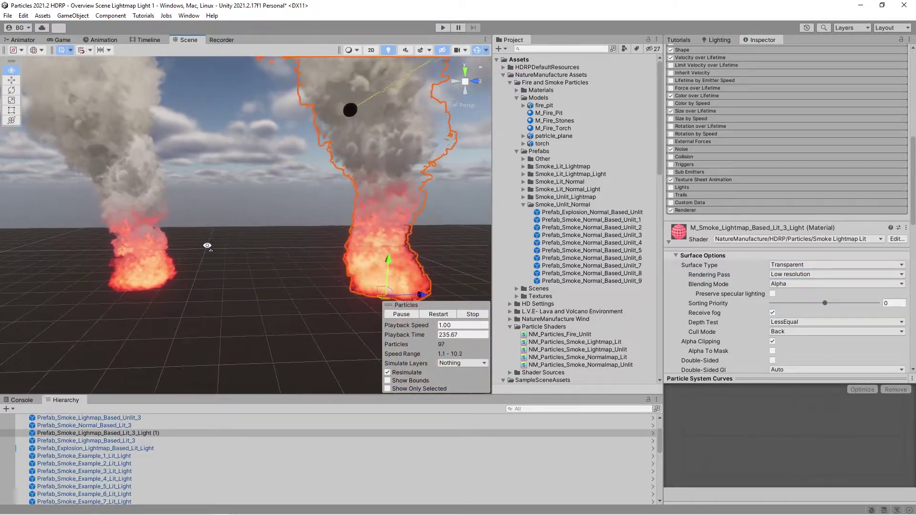
right_drag(209, 245, 207, 214)
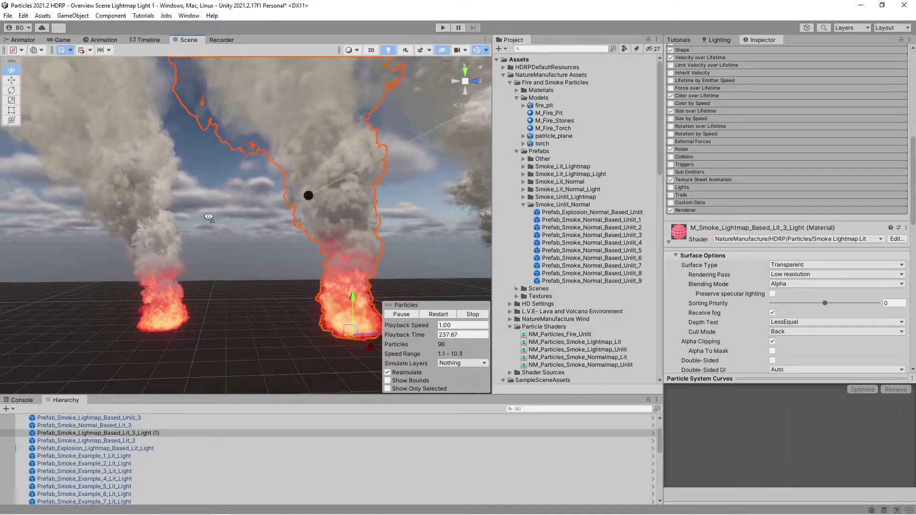
right_drag(313, 192, 279, 248)
click(789, 274)
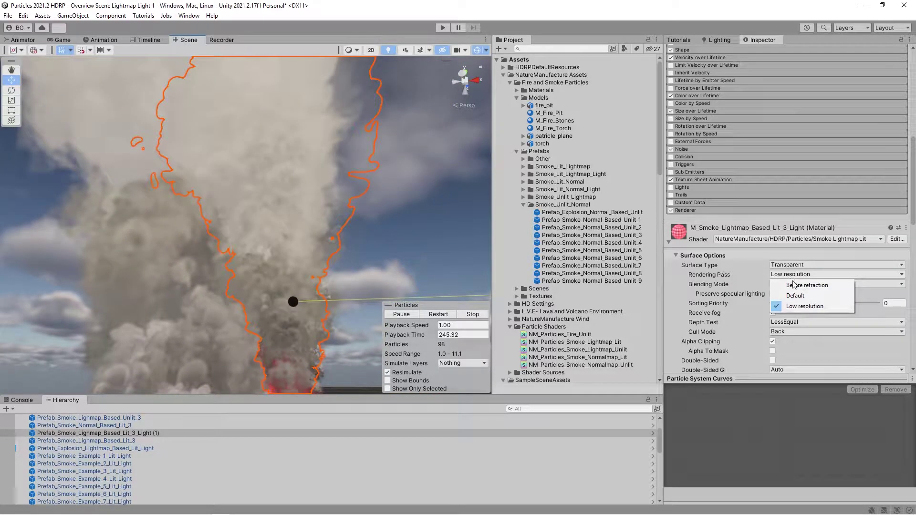
click(789, 298)
right_drag(195, 110, 224, 281)
click(779, 275)
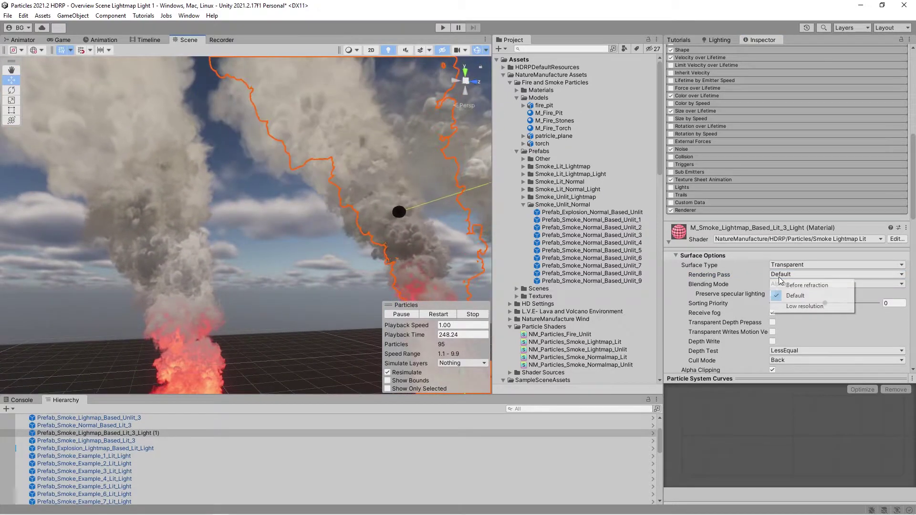
click(805, 305)
- Delete the Prefab_Smoke_Lighmap_Based_Lit_3_Light (1) object from the scene
right_drag(301, 262, 267, 291)
key(s)
click(126, 435)
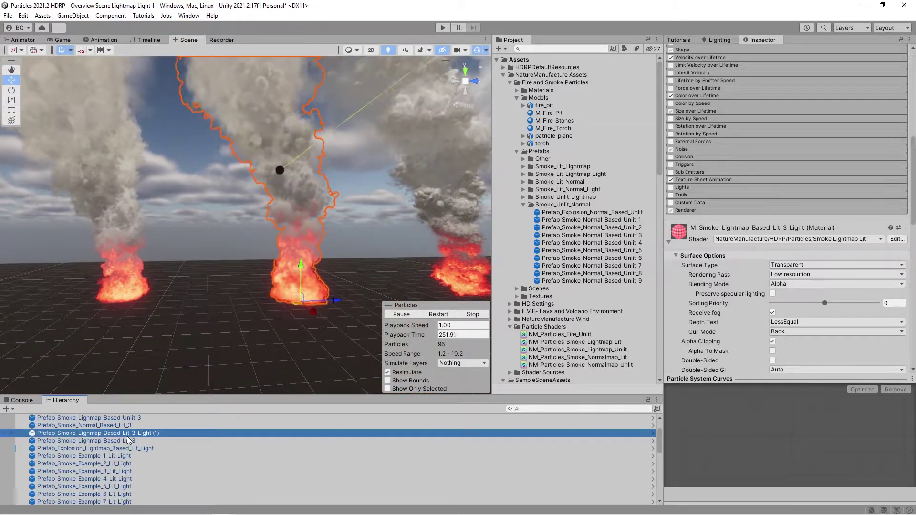
key(Delete)
- Compare the row of smoke effects in the scene, selecting Prefab_Smoke_Lighmap_Based_Lit_3 and Prefab_Smoke_Lighmap_Based_Unlit_3
right_drag(315, 225, 232, 233)
click(224, 210)
right_drag(235, 201, 373, 151)
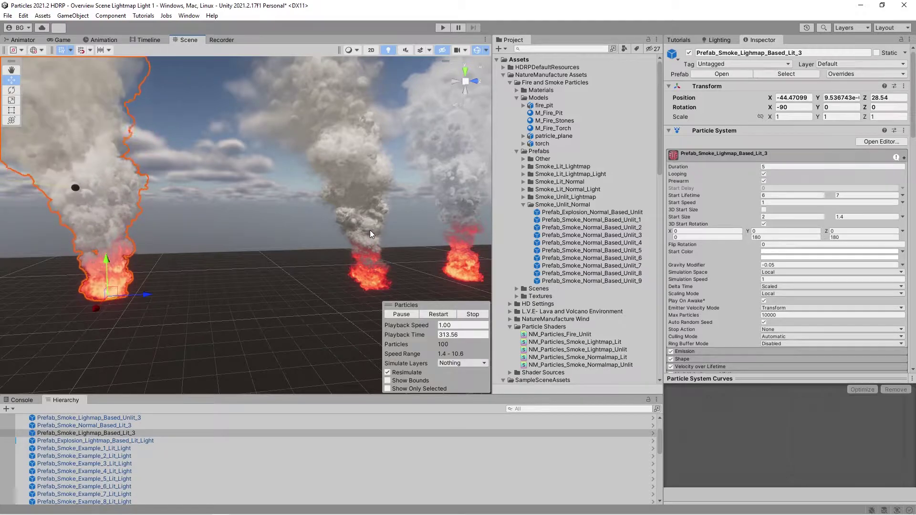
right_drag(383, 214, 180, 222)
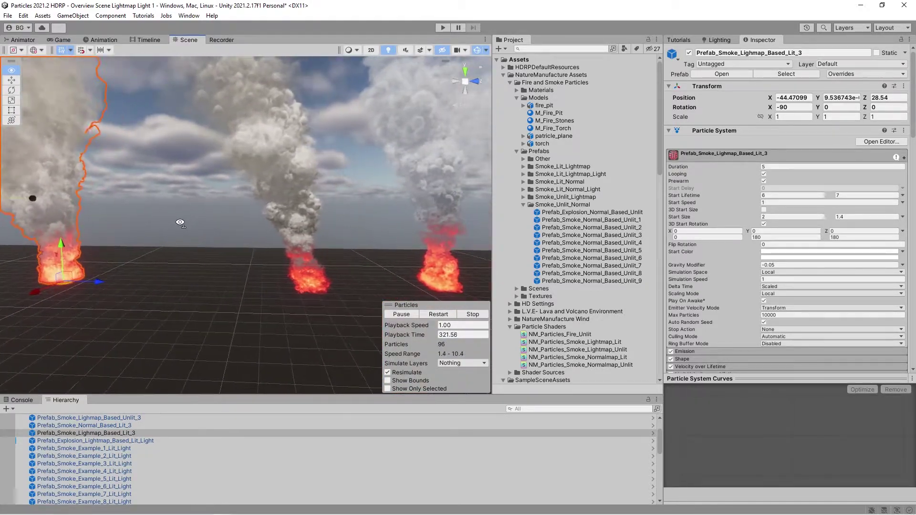
right_drag(307, 251, 271, 236)
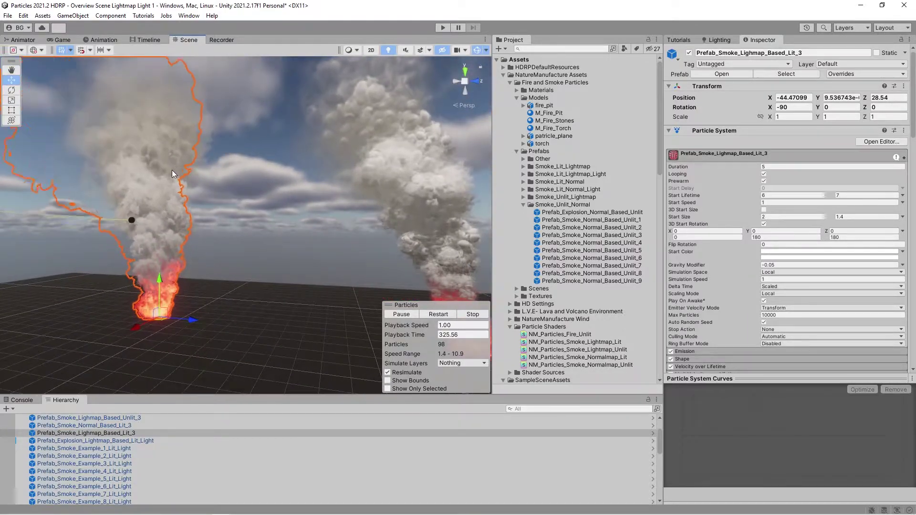
right_drag(190, 264, 357, 208)
right_drag(255, 216, 234, 228)
click(207, 199)
click(340, 198)
- Add a point light to the scene and move it between the smoke columns to about X -43.4, Y 1.28
click(14, 411)
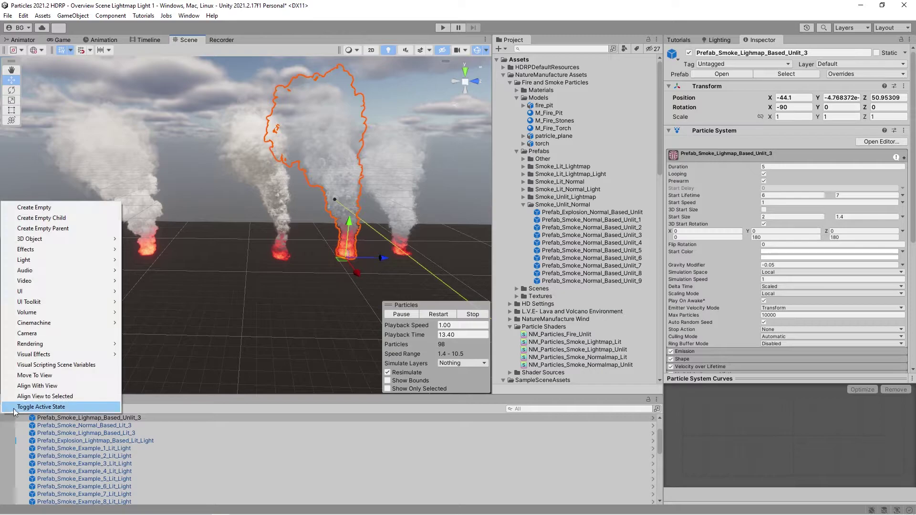
mouse_move(50, 259)
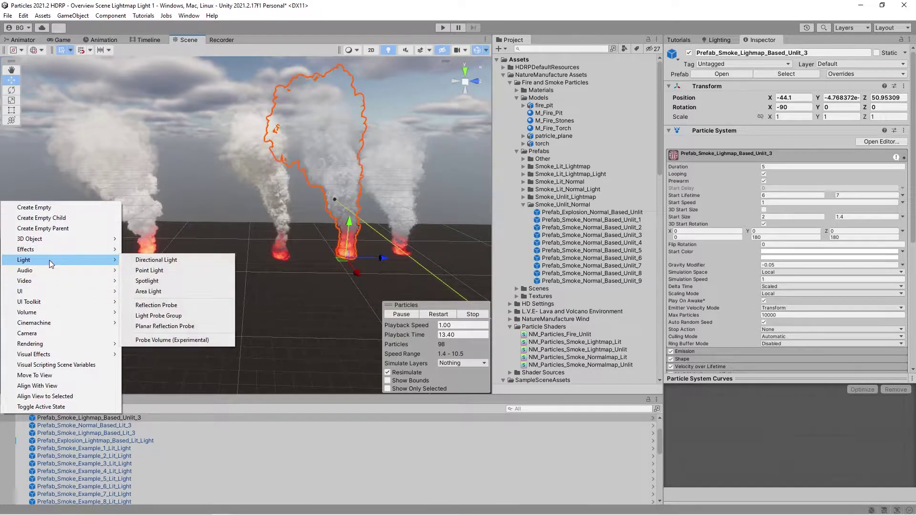
click(143, 271)
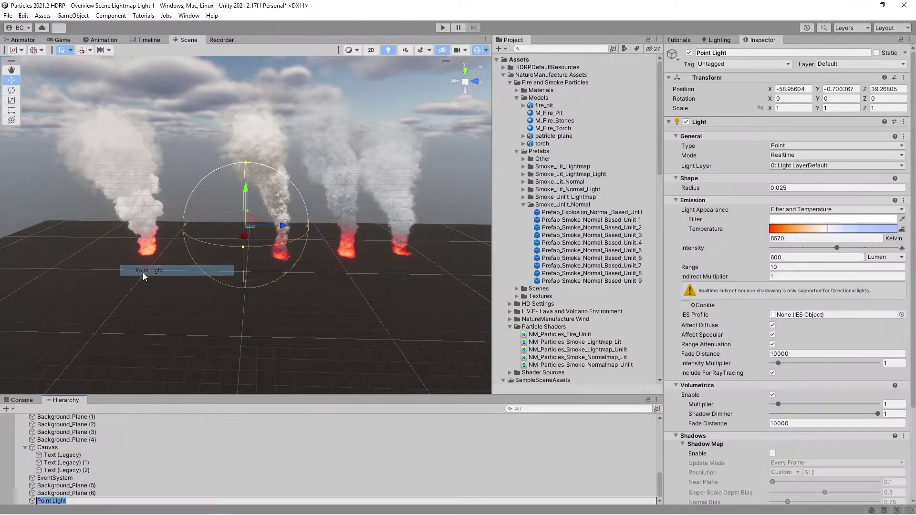
click(243, 239)
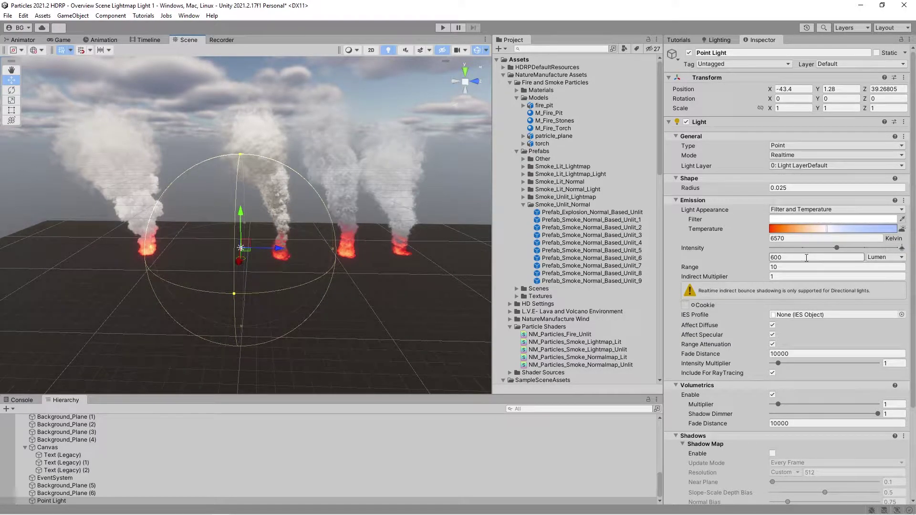
- Try a red filter on the point light, set the filter to green, and raise its intensity to 6e+07 lumen
click(804, 220)
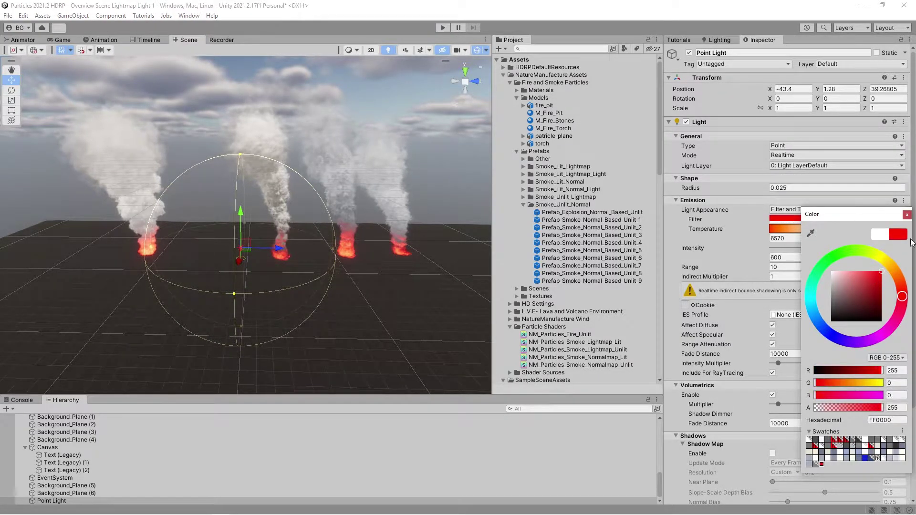
click(728, 234)
click(798, 257)
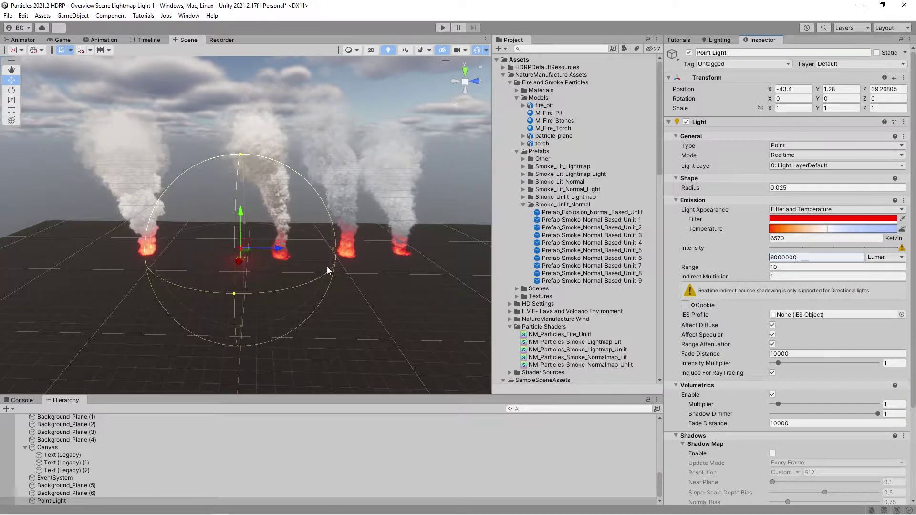
click(790, 220)
click(823, 254)
- Move the point light to the Prefab_Smoke_Lighmap_Based_Lit_3 column at about X -43.53, Z 28.28
right_drag(258, 220, 254, 229)
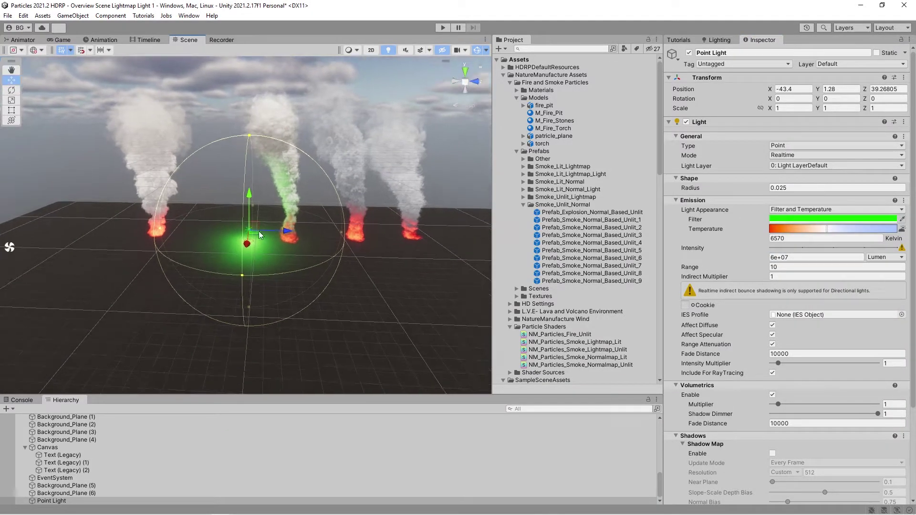
drag(290, 233, 181, 230)
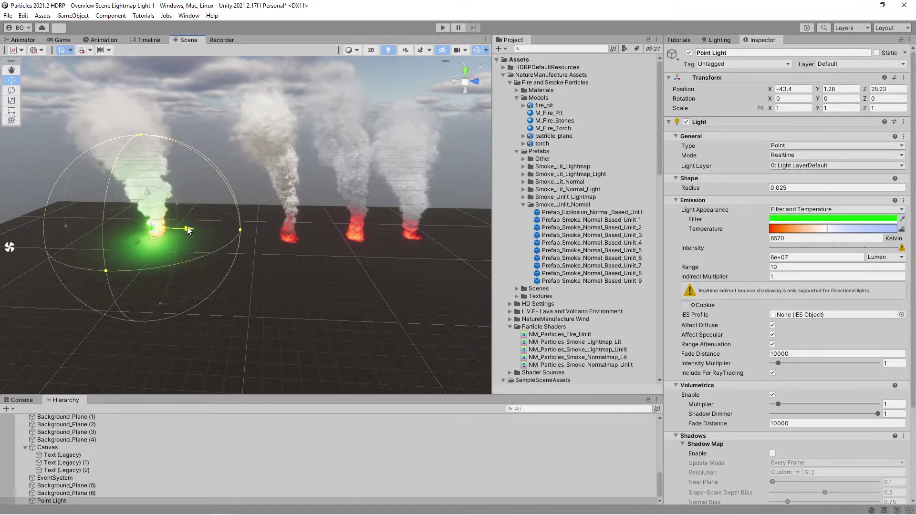
click(136, 244)
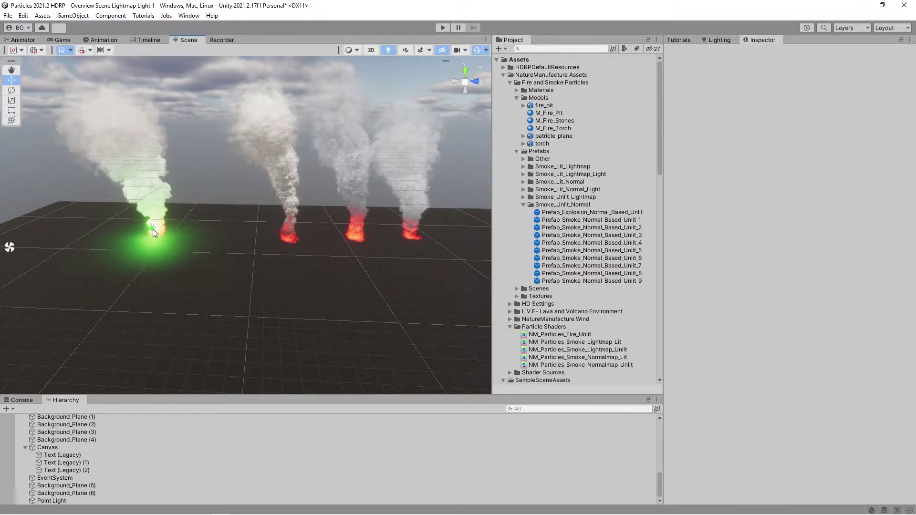
click(151, 228)
drag(142, 238, 138, 242)
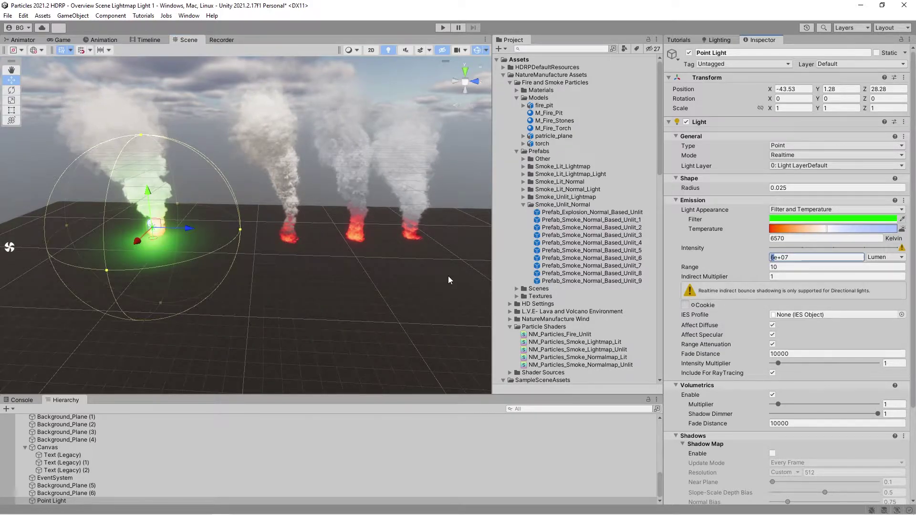
- Raise the point light's intensity to 9e+07 lumen and move it along the row to about X -45.24, Z 57.63
alt+drag(129, 245, 422, 244)
key(w)
right_drag(188, 225, 226, 250)
drag(210, 251, 267, 232)
right_drag(324, 236, 270, 235)
key(s)
alt+drag(270, 235, 273, 227)
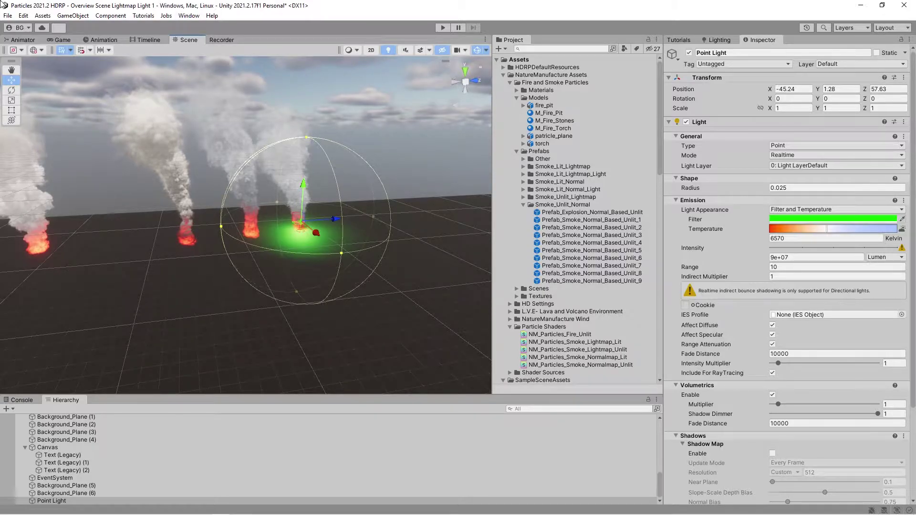
- Delete the point light from the scene
right_drag(183, 155, 151, 156)
key(Delete)
- Select Prefab_Smoke_Lighmap_Based_Lit_3 and examine its material's Surface Options and Exposed Properties
right_drag(229, 189, 291, 182)
key(w)
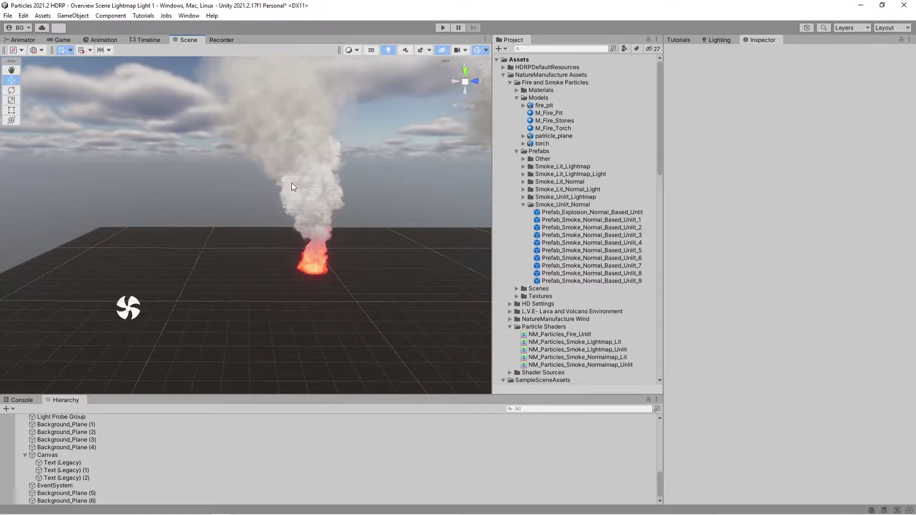
click(291, 183)
scroll(807, 219, down, 10)
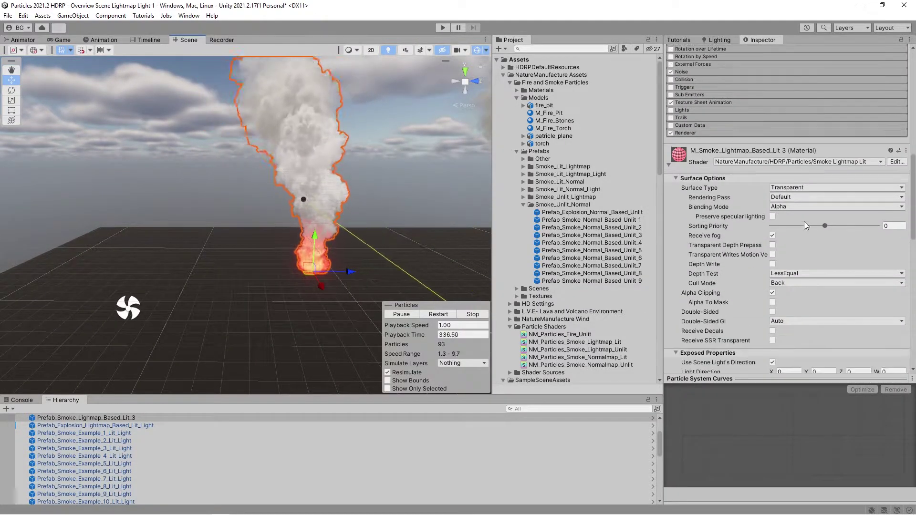
scroll(295, 245, up, 3)
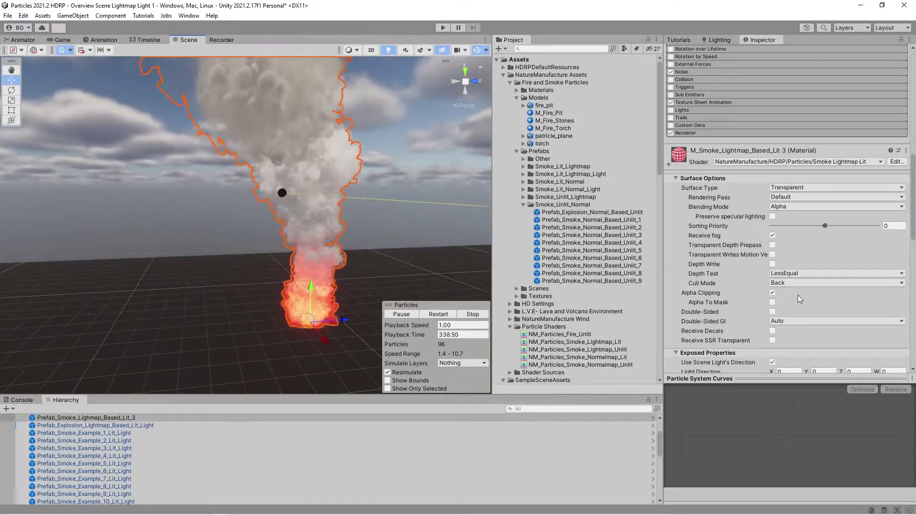
scroll(799, 282, down, 5)
key(w)
right_drag(165, 257, 200, 258)
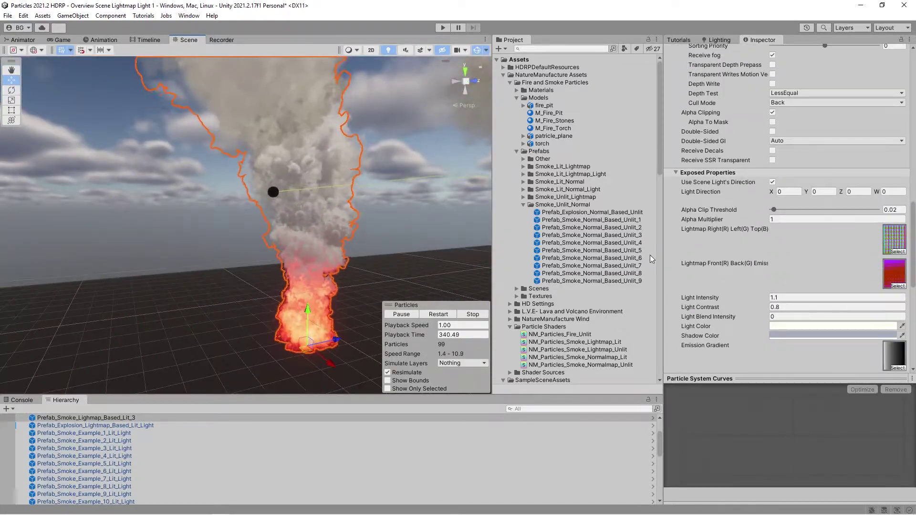
- Try an Alpha Multiplier of 2 on the smoke material and return it to 1
drag(772, 214, 741, 223)
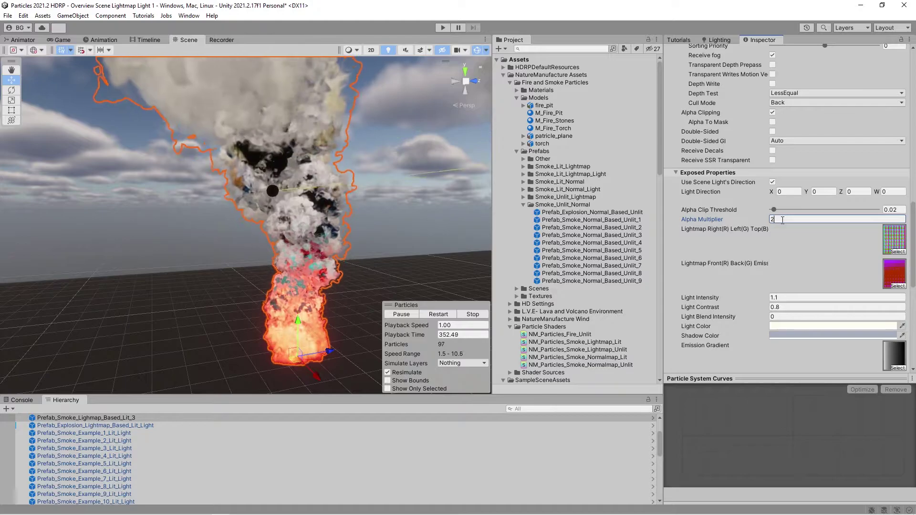
right_drag(209, 211, 209, 229)
key(a)
key(a)
- Try a Light Intensity of 2.61, return it to 1.1, and try a Light Contrast of 2.26
right_drag(453, 296, 632, 258)
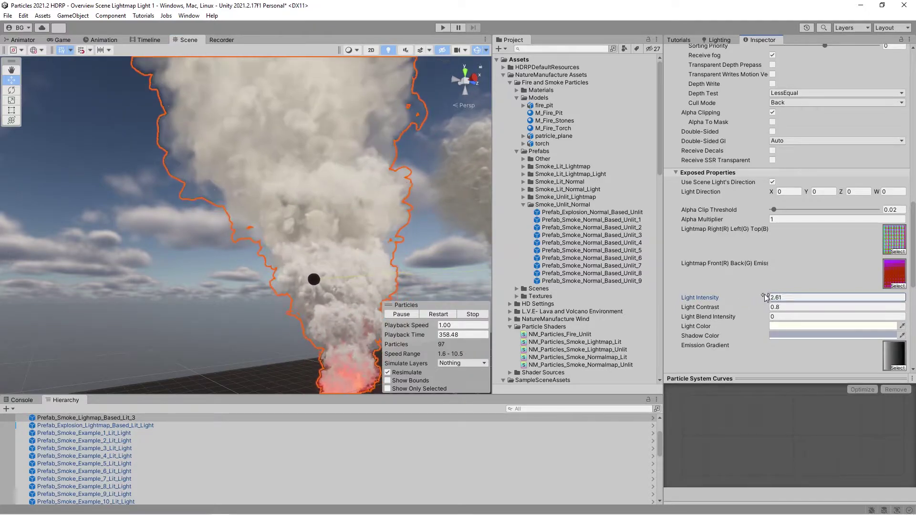
key(a)
key(s)
right_drag(201, 261, 281, 286)
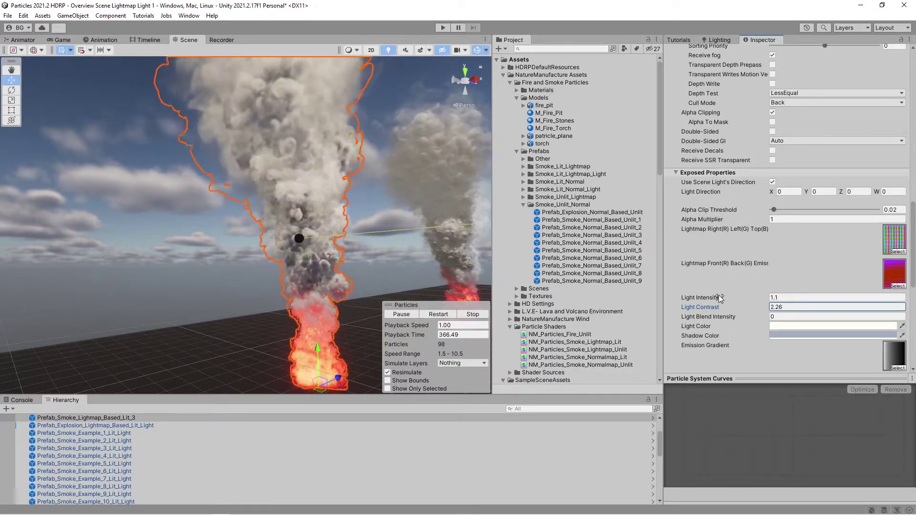
- Change the smoke material's Light Color to pure red
click(775, 330)
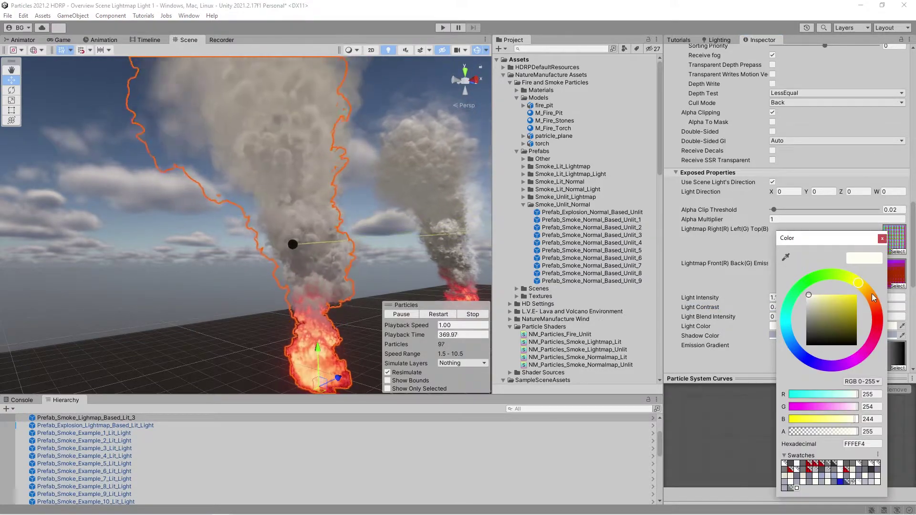
click(875, 318)
drag(844, 305, 857, 299)
click(735, 294)
- Try a Light Blend Intensity of 1 with the red light color and return it to 0
drag(750, 317, 760, 315)
click(779, 317)
text(1)
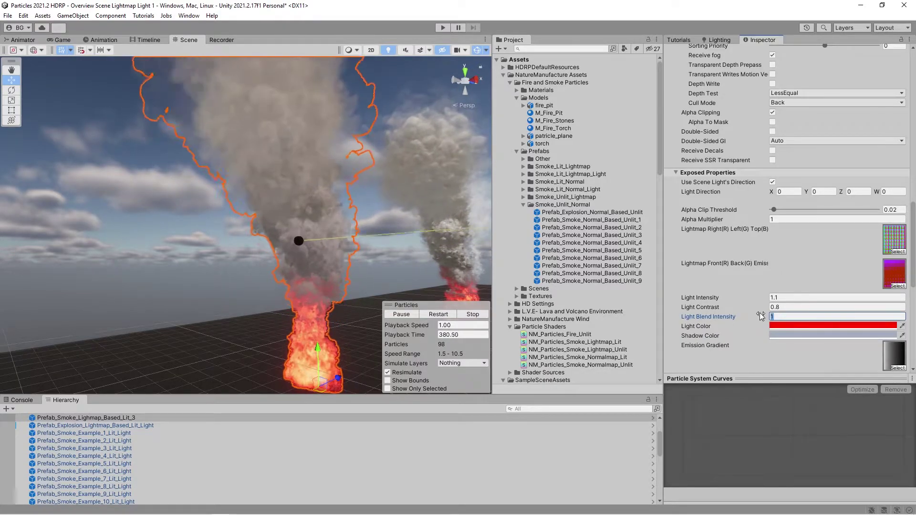
text(.0)
- Undo the red Light Color change on the smoke material
click(785, 326)
right_drag(434, 238, 428, 240)
key(ctrl+z)
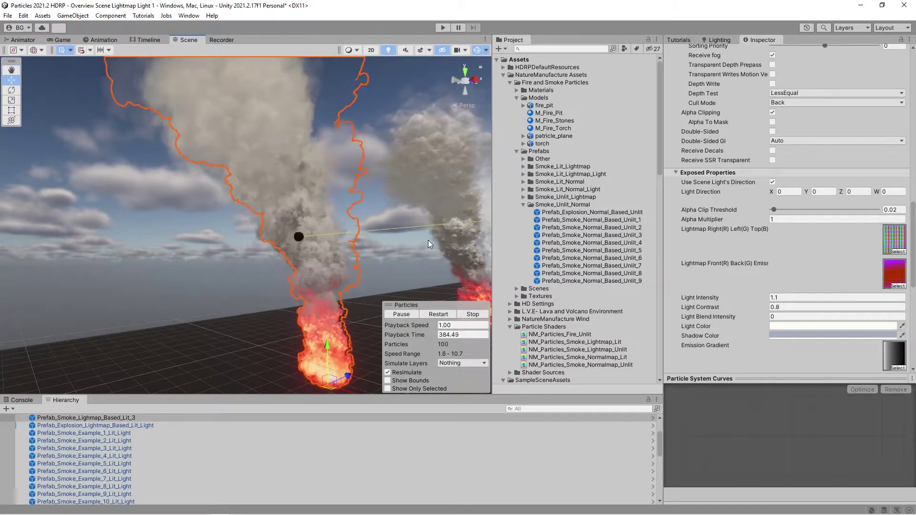
- Try a black Shadow Color on the smoke material and discard the change
click(772, 336)
drag(823, 317, 847, 346)
key(Escape)
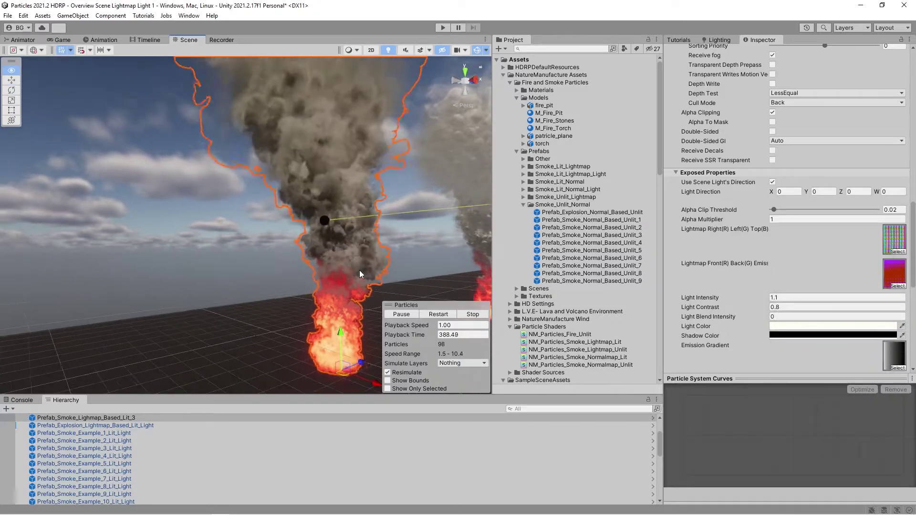
- Try Emission Over Time values of 0.97 and 2.14 and an Emission Gradient Contrast of 2.7 on the smoke material
scroll(761, 327, down, 4)
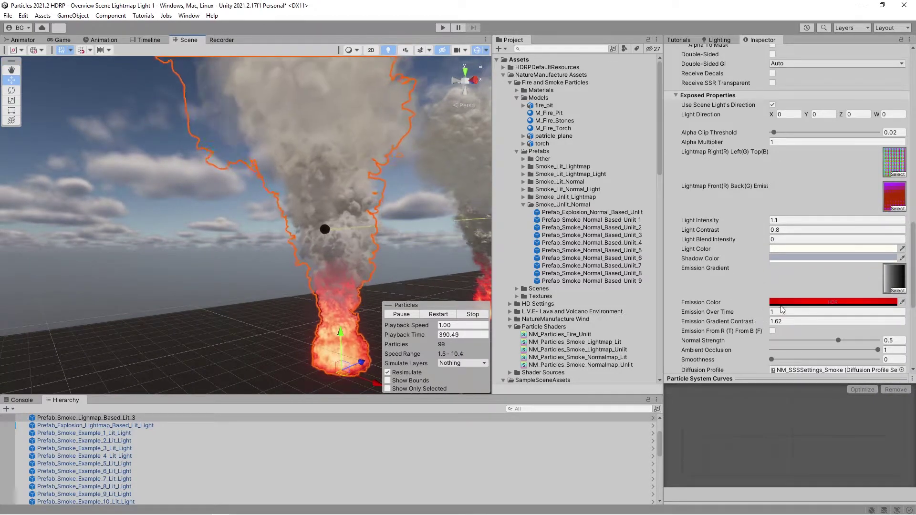
alt+drag(293, 220, 317, 260)
mouse_move(742, 313)
mouse_down()
mouse_move(756, 314)
mouse_move(746, 312)
mouse_up()
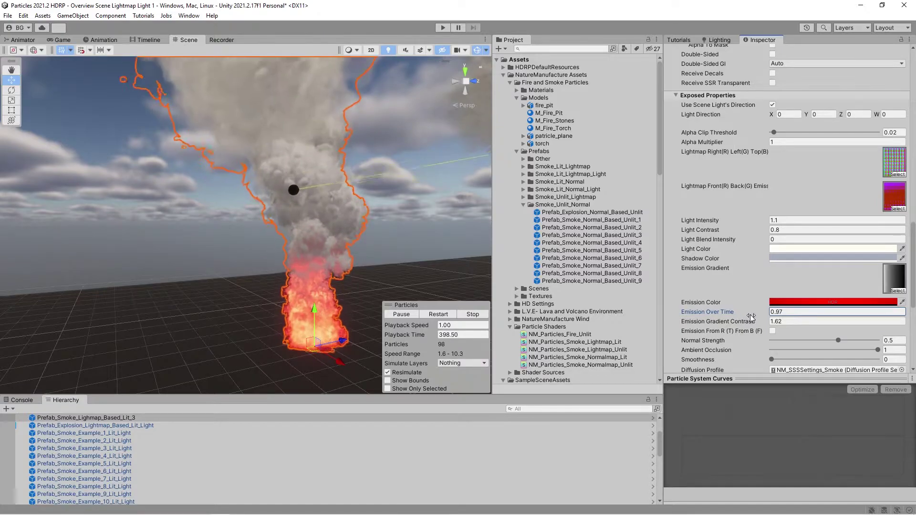
click(747, 327)
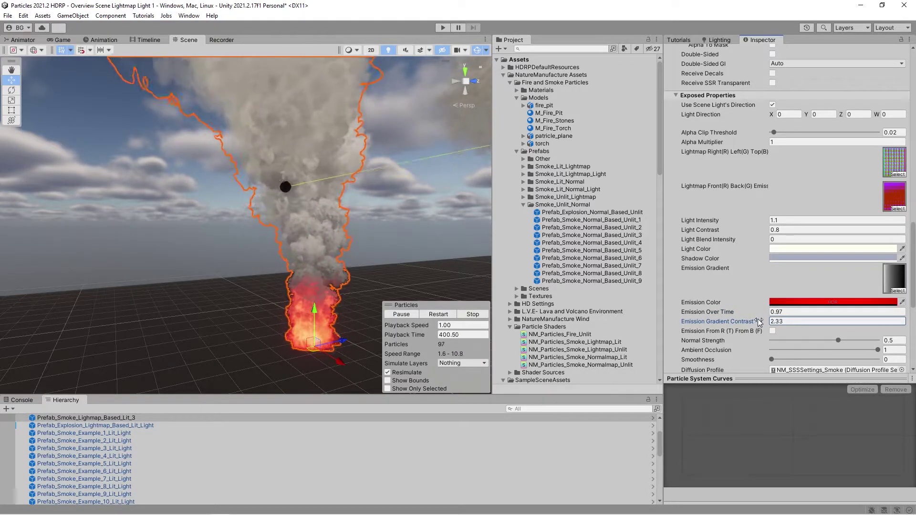
drag(753, 315, 749, 313)
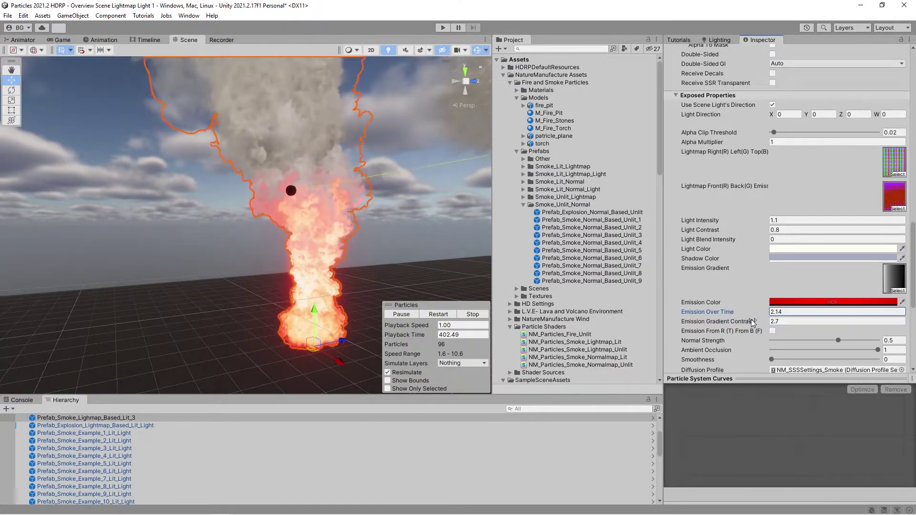
click(752, 322)
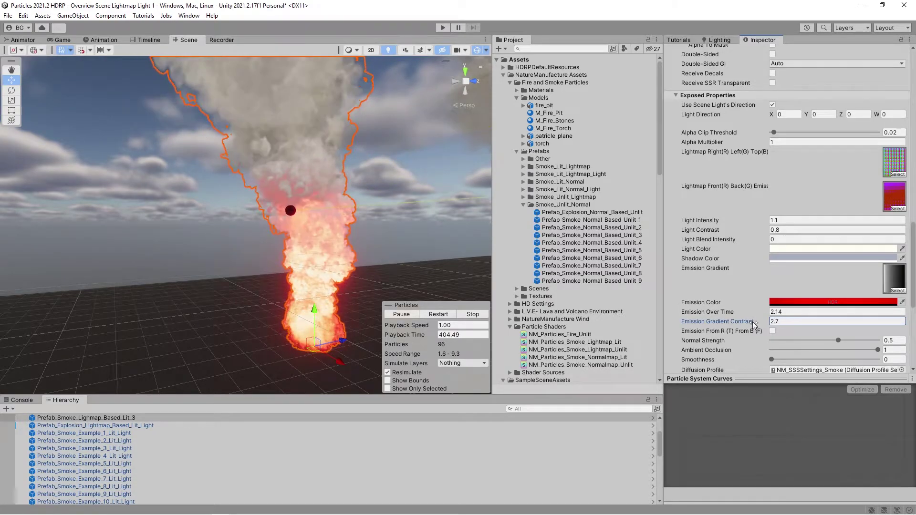
- Examine the emission on the fire and lower smoke up close and from several angles
right_drag(236, 230, 201, 244)
key(w)
right_drag(297, 284, 295, 262)
key(w)
alt+drag(296, 262, 287, 263)
right_drag(287, 264, 298, 270)
key(s)
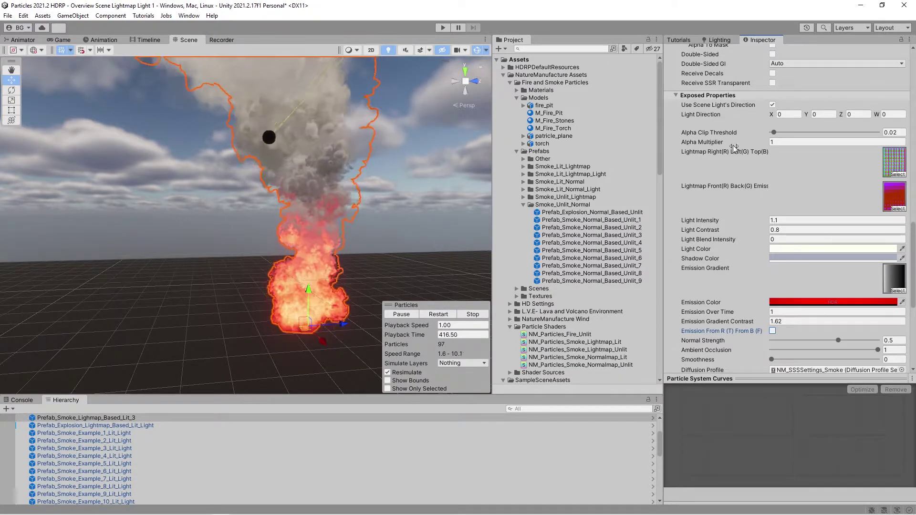
alt+drag(287, 255, 266, 255)
right_drag(267, 255, 277, 262)
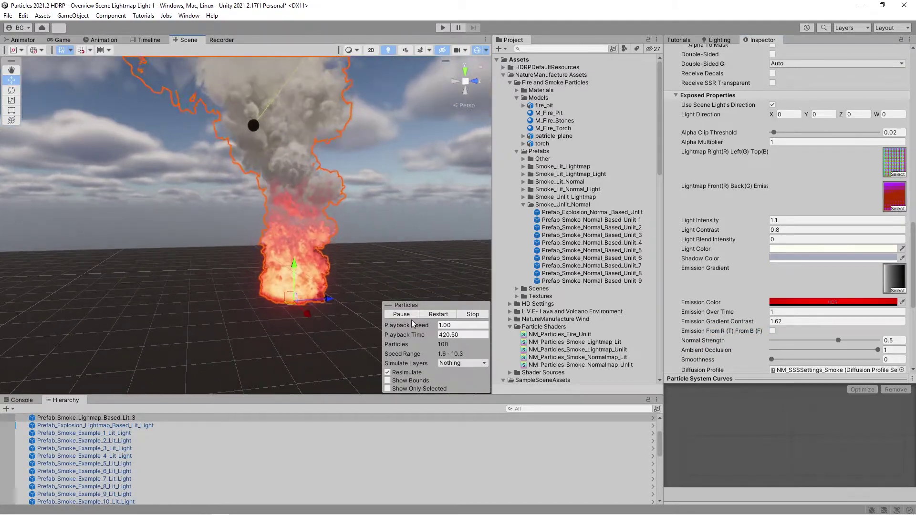
- Enable Use Normal Map, try a Normal Strength of 0.64, and disable Use Normal Map again
scroll(729, 280, down, 3)
scroll(726, 274, down, 2)
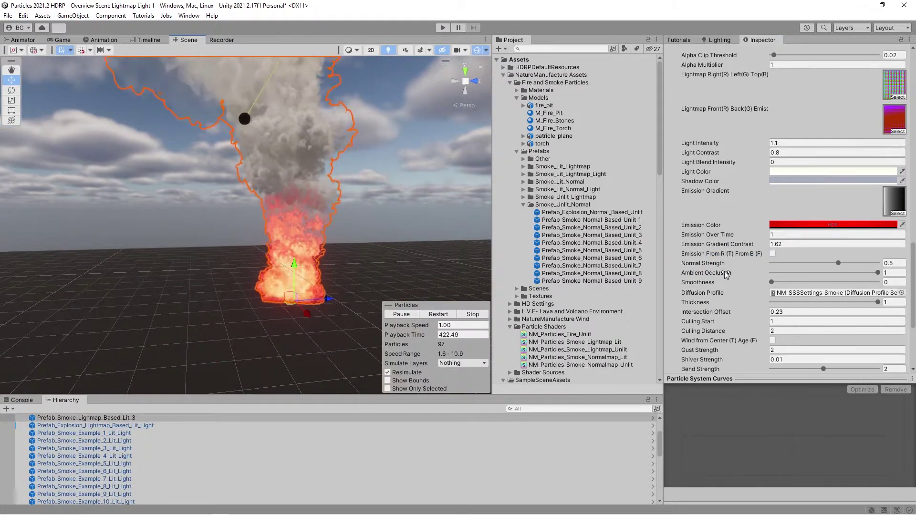
right_drag(248, 208, 286, 203)
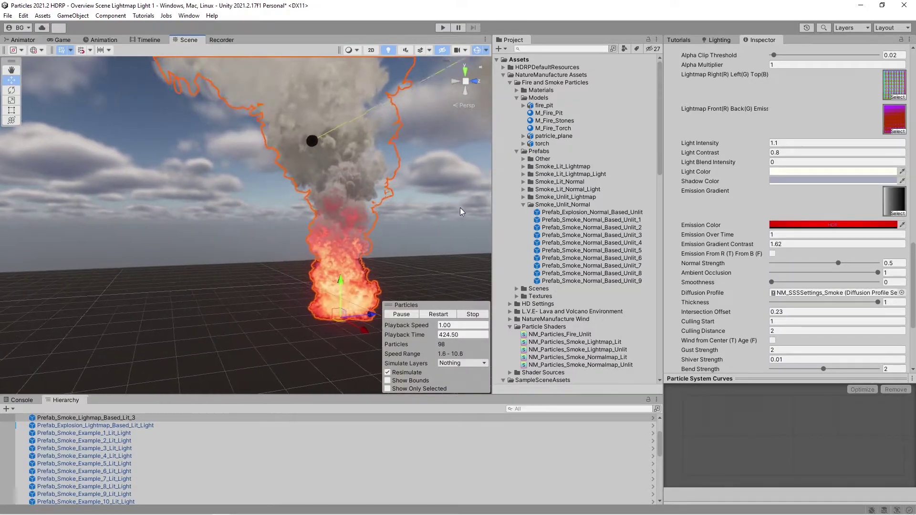
mouse_move(839, 264)
mouse_down()
mouse_move(878, 263)
mouse_move(772, 263)
mouse_move(838, 263)
mouse_up()
scroll(722, 279, down, 5)
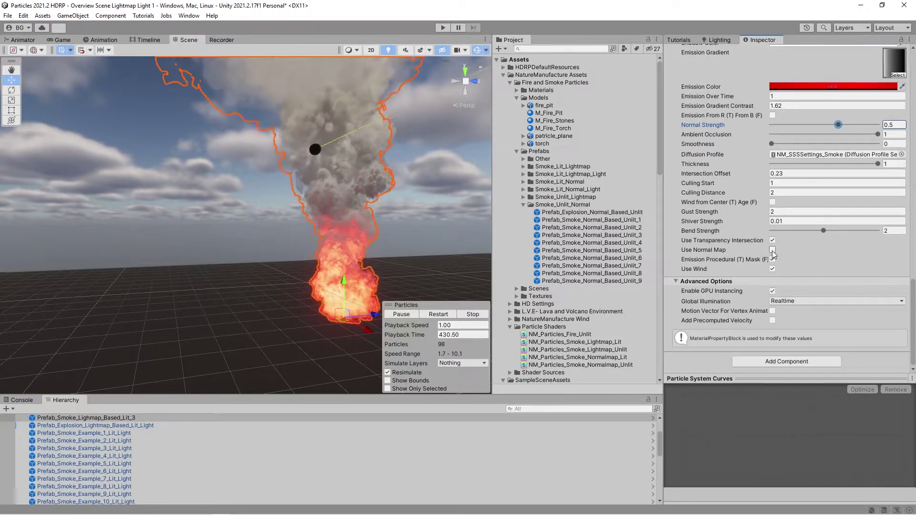
click(773, 251)
mouse_move(839, 124)
mouse_down()
mouse_move(792, 127)
mouse_move(853, 129)
mouse_move(838, 126)
mouse_up()
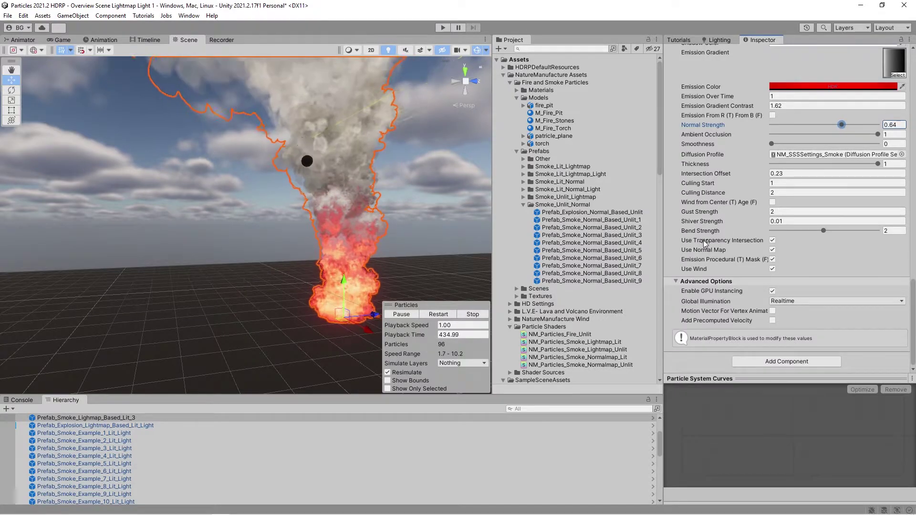
click(773, 250)
- Test the smoke material's Ambient Occlusion, try a Smoothness of 1, and undo the smoothness change
right_drag(87, 233, 164, 237)
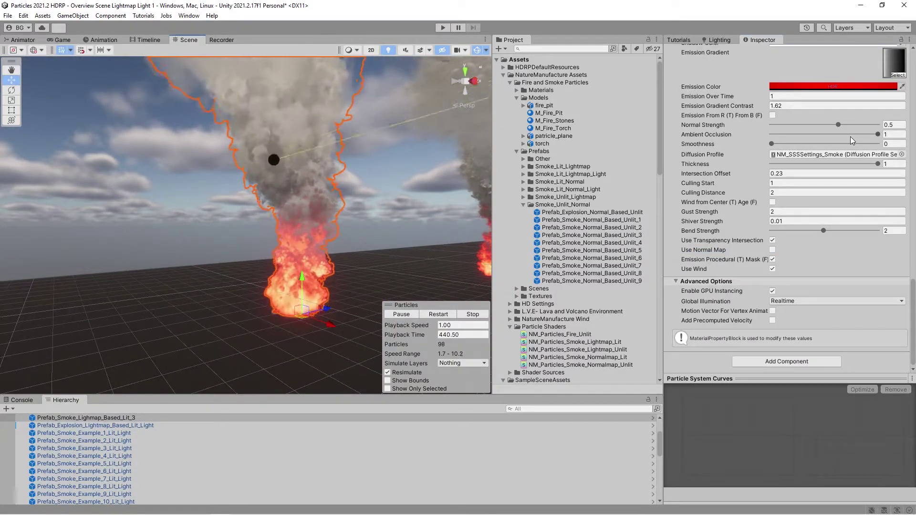
click(897, 135)
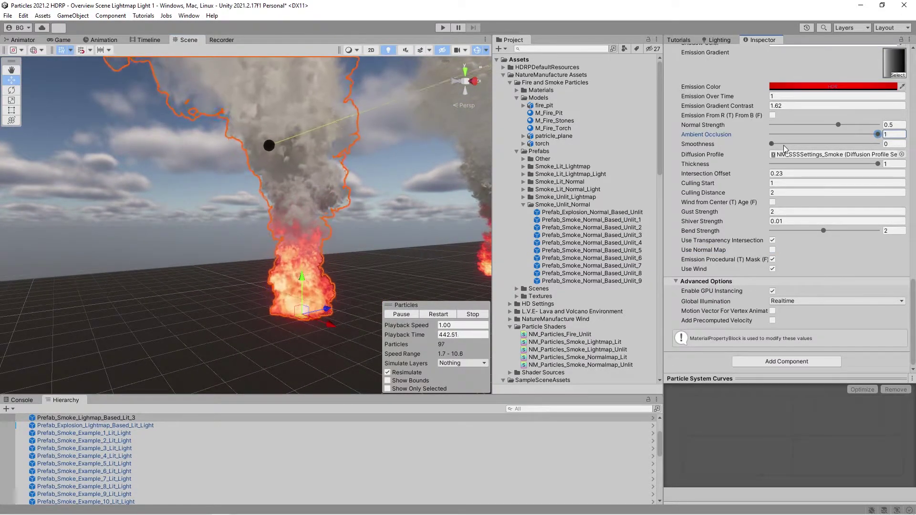
drag(783, 144, 892, 140)
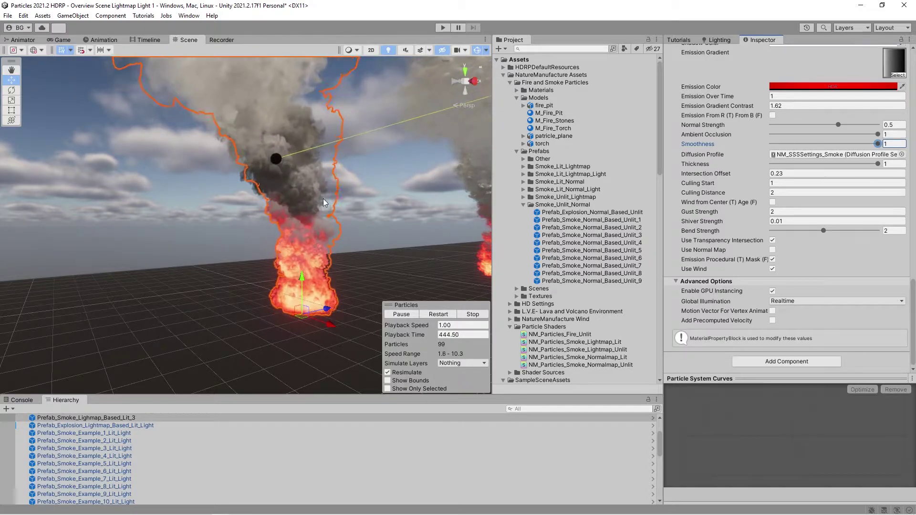
key(ctrl+z)
- Vary the smoke material's Thickness while viewing the column from below against the sky, and return it to 1
right_drag(320, 209, 344, 210)
key(w)
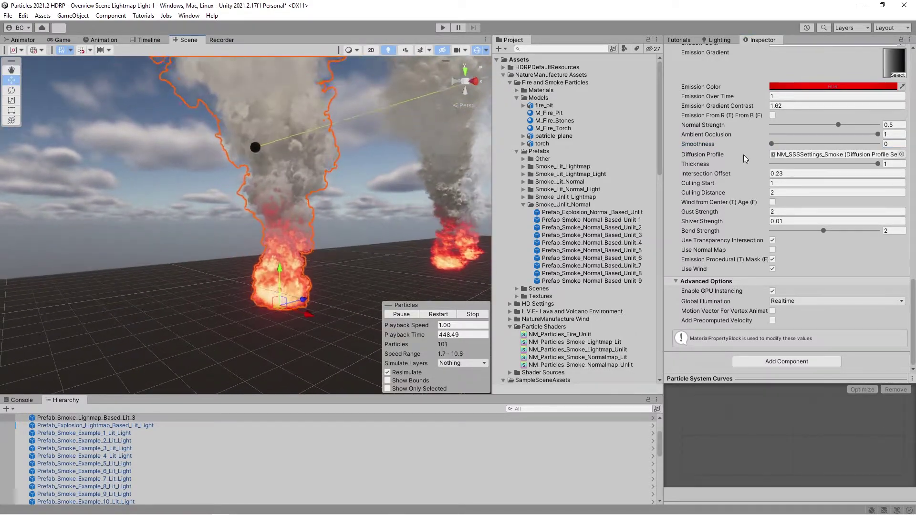
right_drag(385, 186, 801, 124)
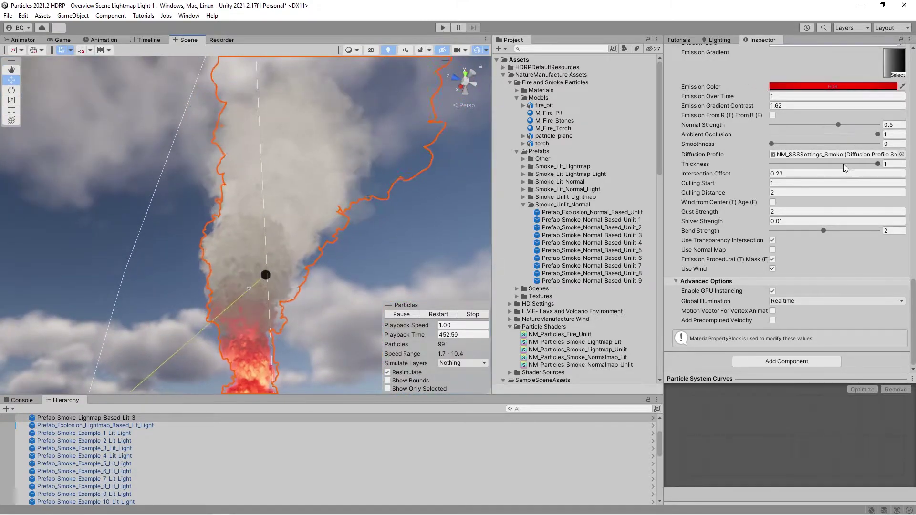
drag(857, 165, 885, 170)
right_drag(269, 258, 840, 220)
click(857, 163)
drag(853, 165, 894, 165)
- View the whole smoke column from different distances and sides
right_drag(178, 215, 173, 237)
key(s)
key(w)
key(a)
key(s)
key(w)
key(d)
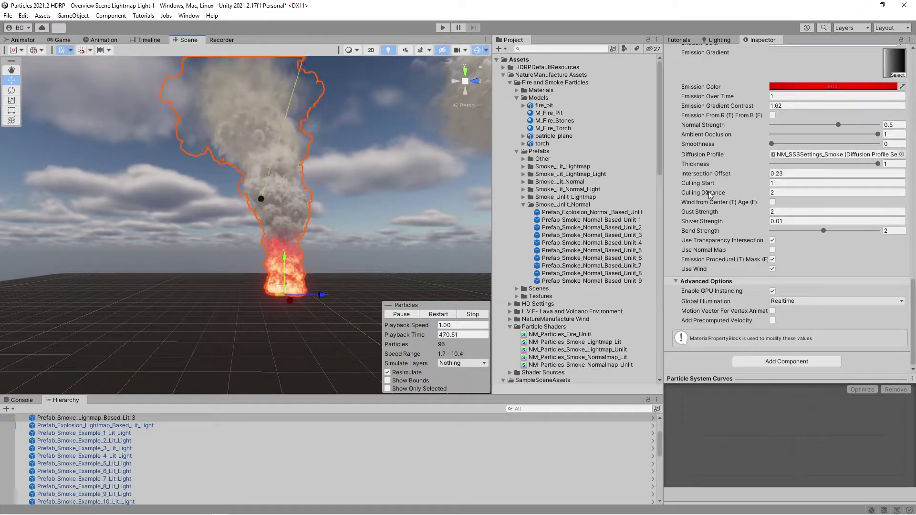
- Toggle Use Transparency Intersection off and back on at the fire's base, and try other Intersection Offset values
right_drag(285, 217, 295, 237)
key(w)
key(q)
click(772, 240)
scroll(282, 280, up, 4)
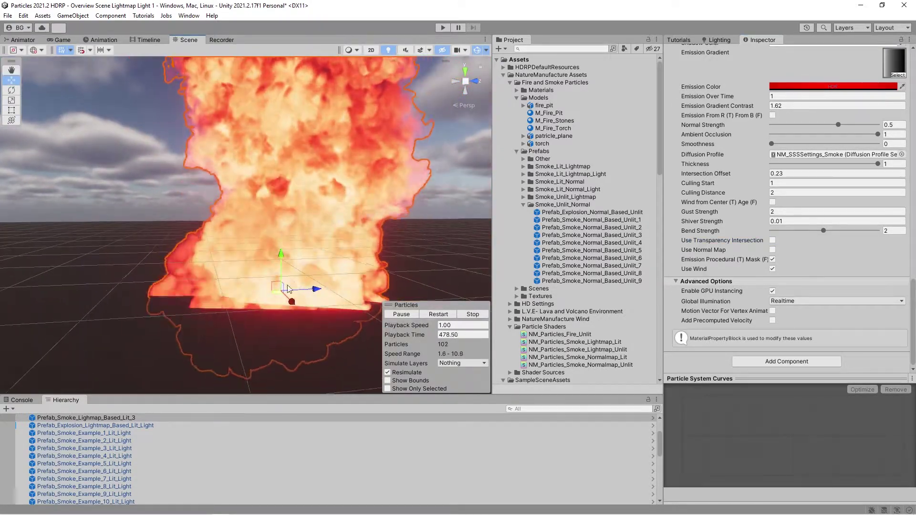
scroll(293, 284, down, 5)
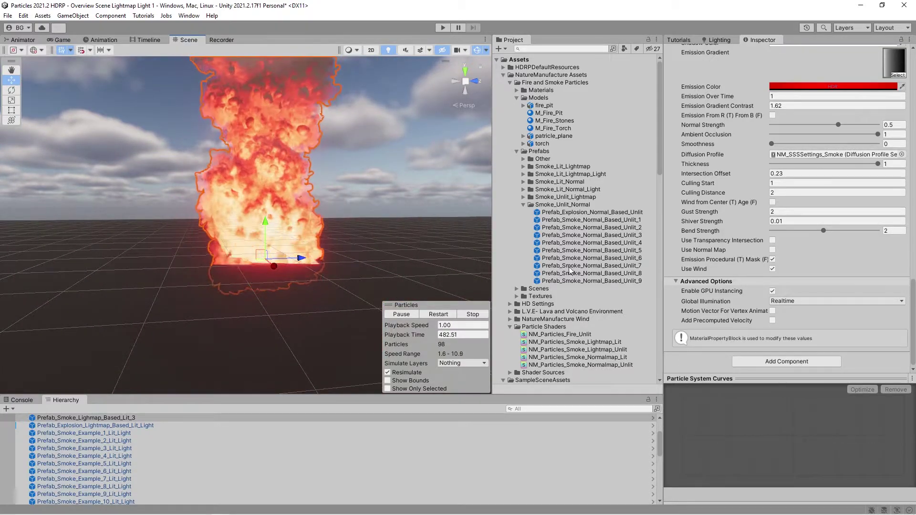
key(w)
right_drag(327, 264, 335, 266)
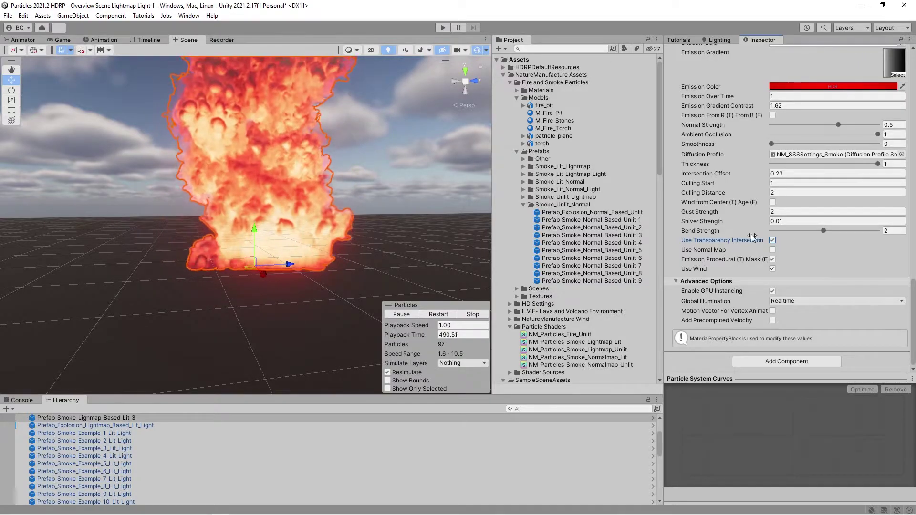
click(749, 177)
drag(756, 176, 731, 192)
- Set the Culling Start to 0 from inside the flames, and undo a trial change to 0.85
right_drag(299, 223, 287, 246)
alt+drag(287, 246, 295, 210)
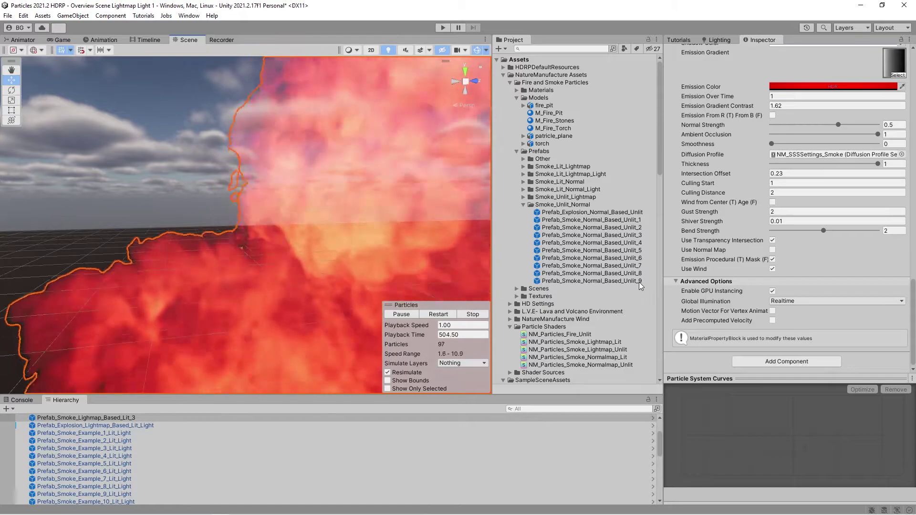
click(775, 184)
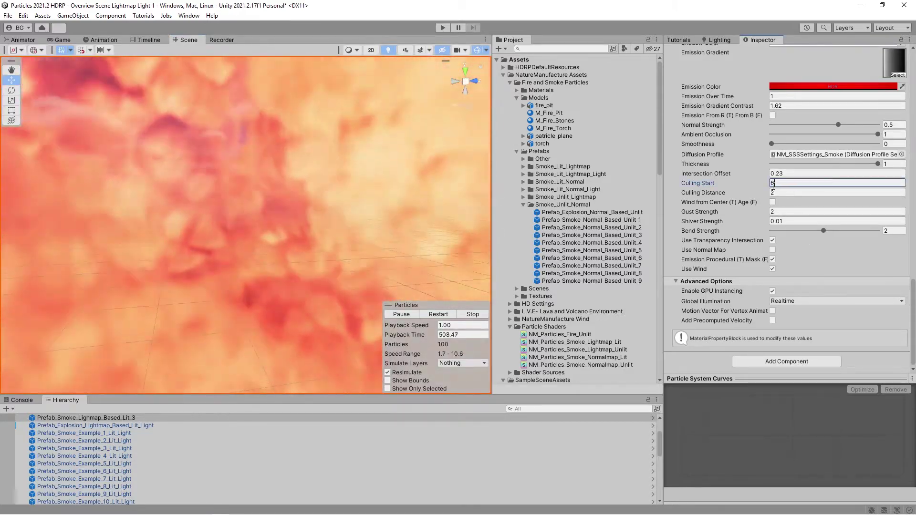
text(0)
drag(740, 186, 744, 189)
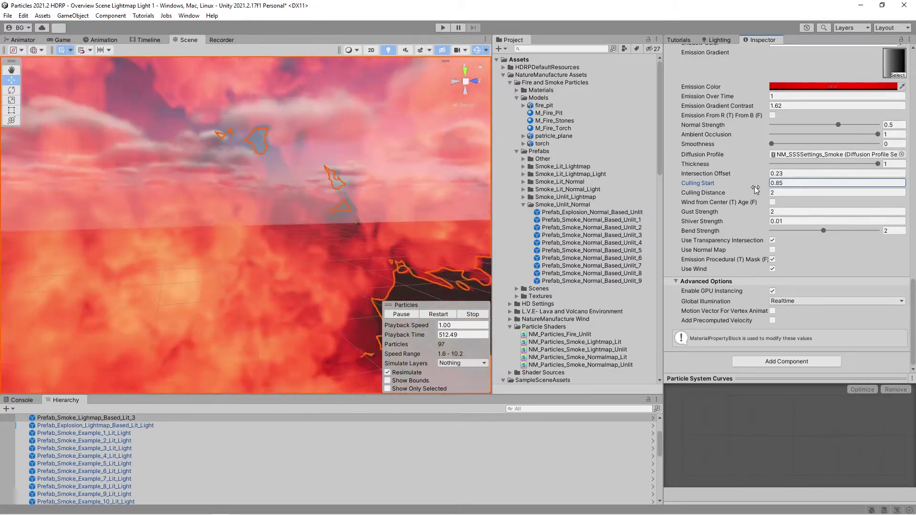
key(ctrl+z)
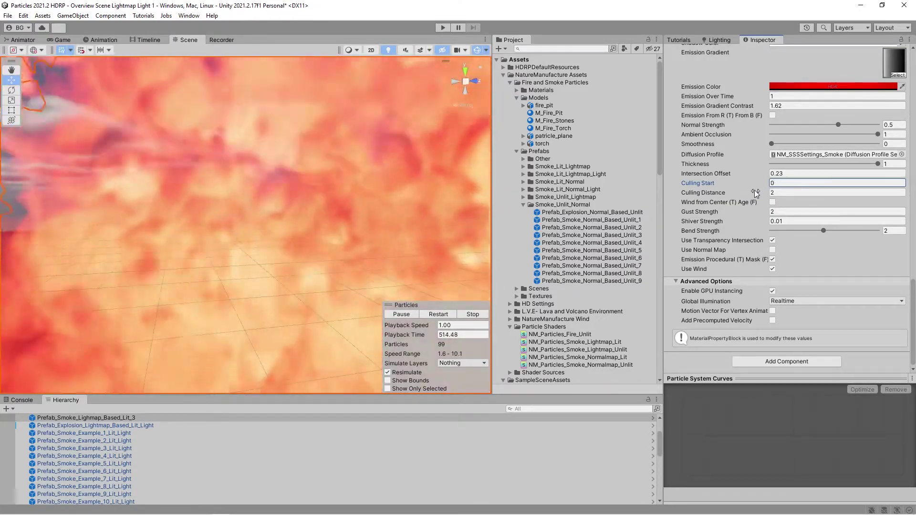
- Enable Wind from Center (T) Age (F), examine the full smoke column's motion, and disable the option again
right_drag(212, 237, 250, 203)
alt+scroll(250, 205, down, 5)
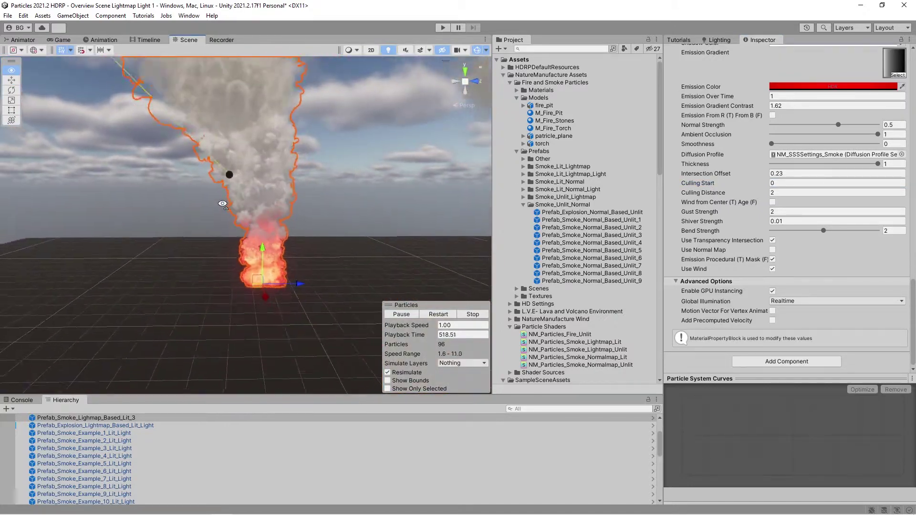
key(w)
right_drag(286, 244, 278, 247)
key(s)
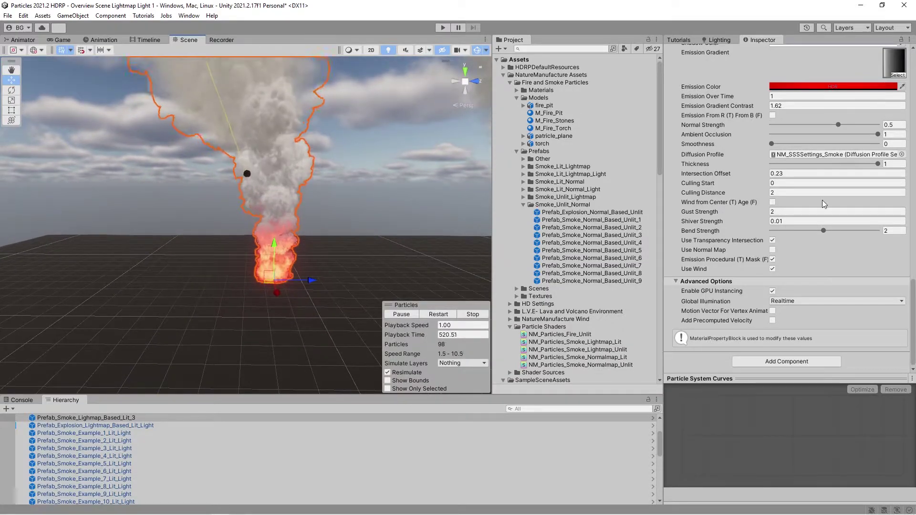
middle_drag(401, 267, 397, 256)
right_drag(397, 255, 445, 241)
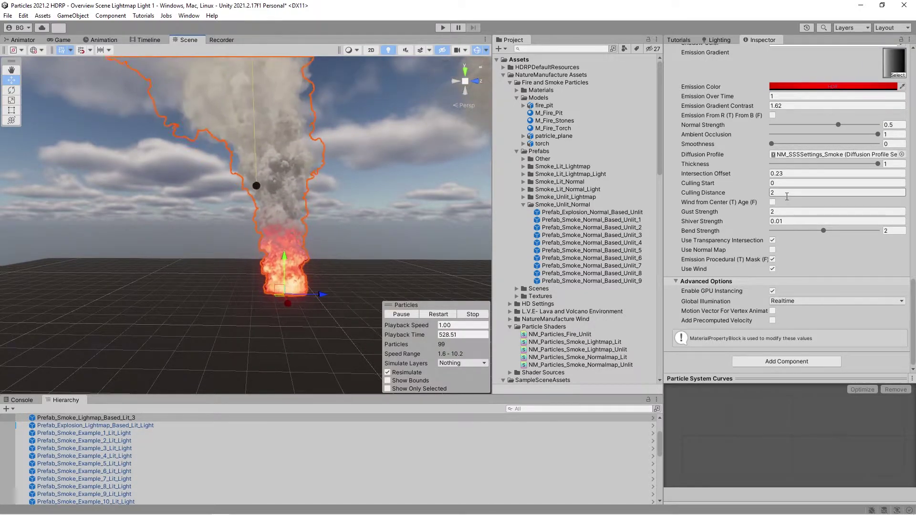
click(773, 202)
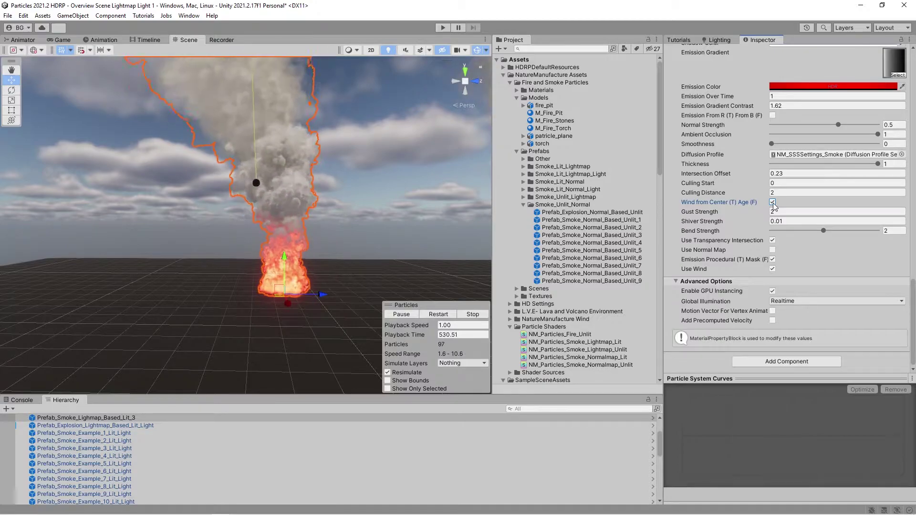
mouse_move(242, 206)
right_down()
mouse_move(245, 194)
mouse_move(245, 205)
right_up()
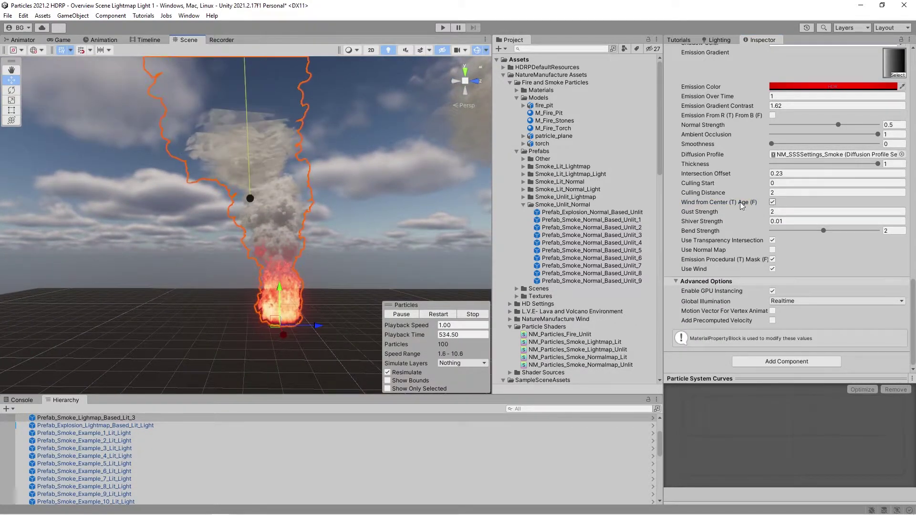
right_drag(257, 172, 166, 225)
mouse_move(262, 266)
right_down()
mouse_move(236, 264)
mouse_move(253, 267)
right_up()
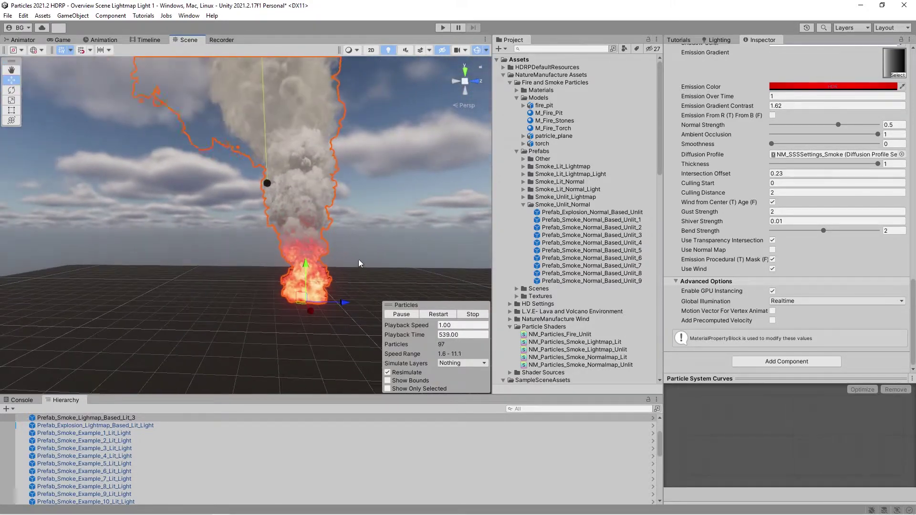
click(772, 203)
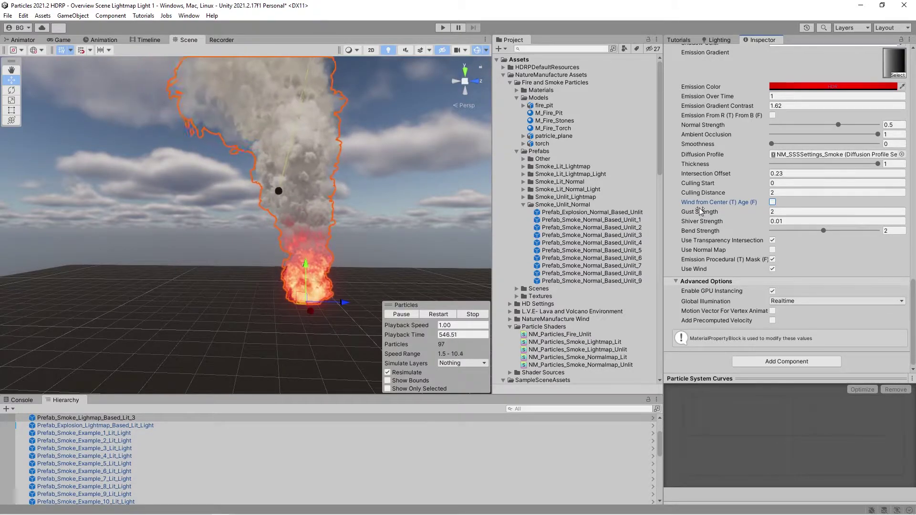
- Try a Gust Strength of 16.52, compare the bent column with its neighbour, and undo the change
right_drag(367, 228, 377, 220)
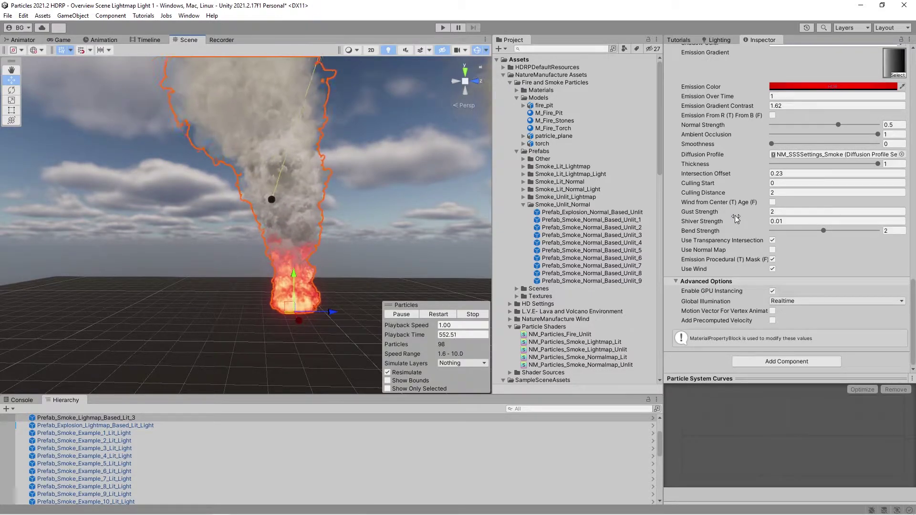
drag(729, 212, 59, 215)
right_drag(87, 221, 282, 239)
key(a)
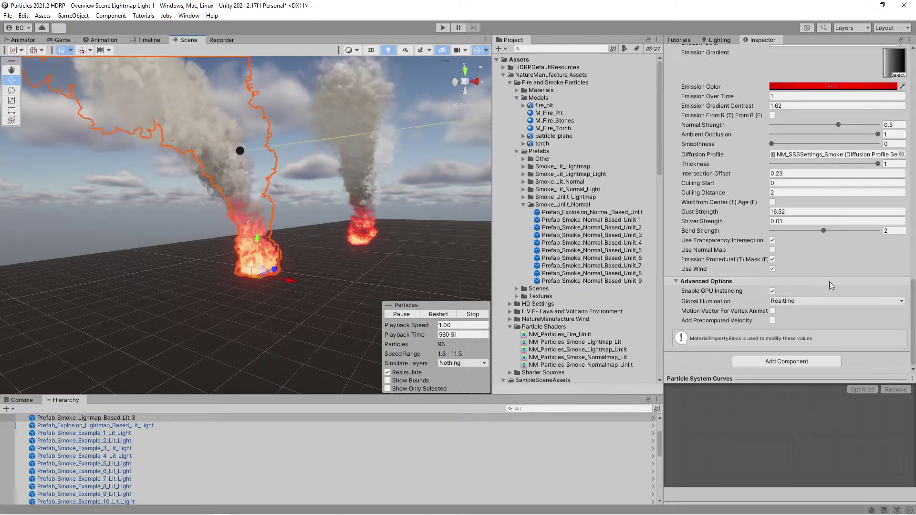
key(ctrl+z)
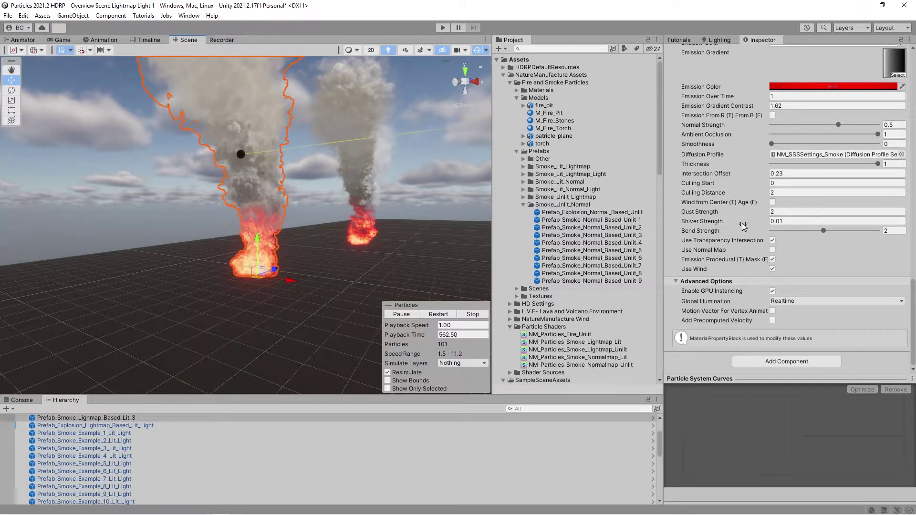
- Try and undo a Shiver Strength change, and toggle Emission Procedural (T) Mask (F) off and back on beside the flames
mouse_move(742, 225)
mouse_down()
mouse_move(727, 227)
mouse_move(741, 227)
mouse_up()
key(ctrl+z)
right_drag(279, 231, 132, 257)
key(d)
right_drag(131, 228, 161, 248)
key(s)
key(w)
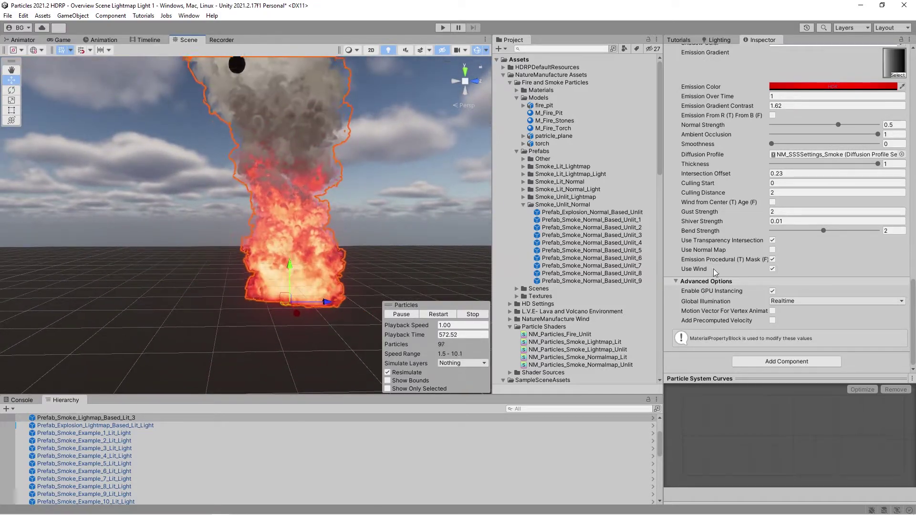
click(772, 260)
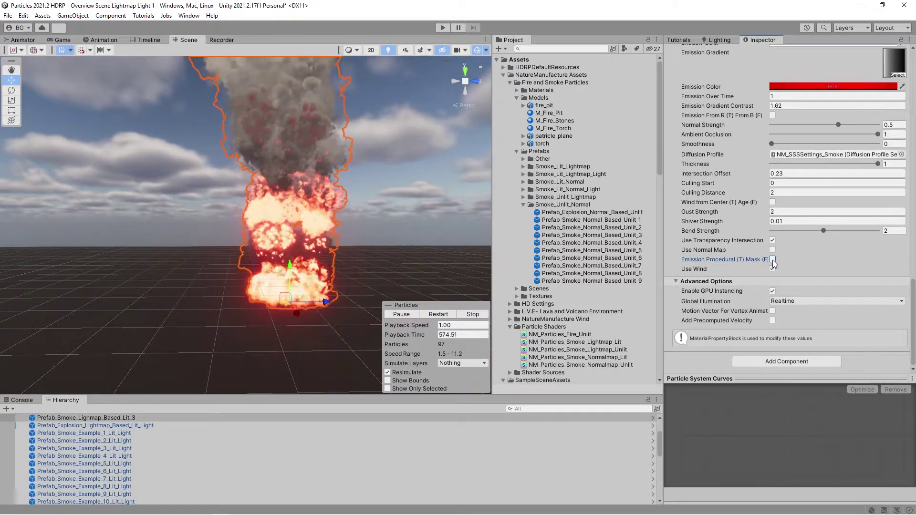
click(772, 260)
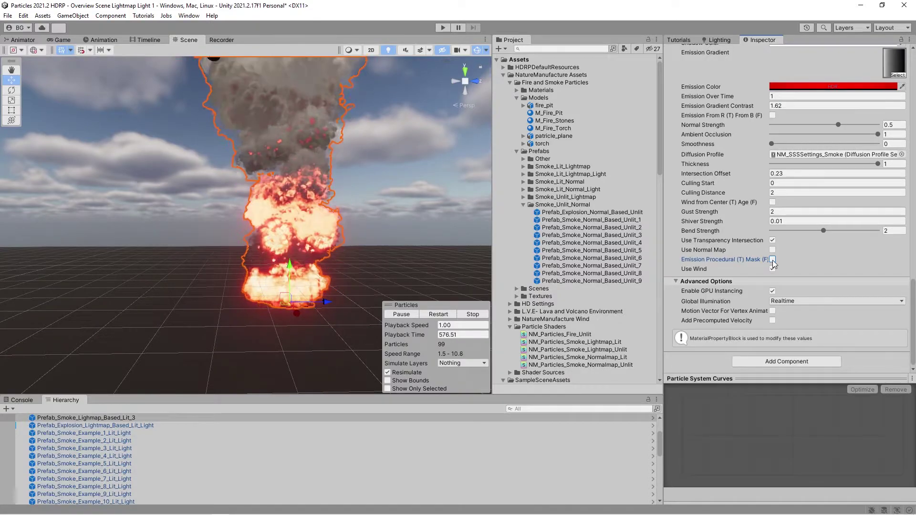
- Rotate the Prefab_Wind zone to about -154° on Y, and set the nearby smoke material's Gust Strength to 20
right_drag(267, 232, 225, 262)
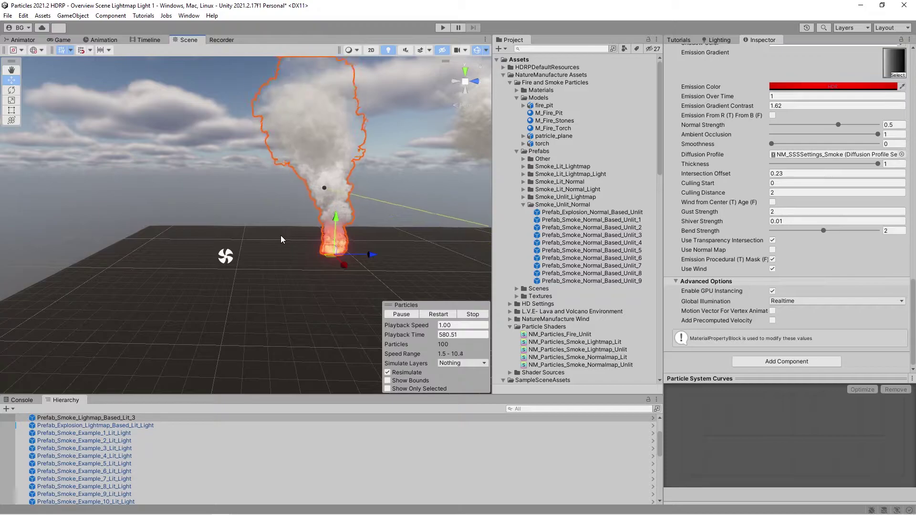
click(225, 257)
key(e)
drag(241, 268, 375, 264)
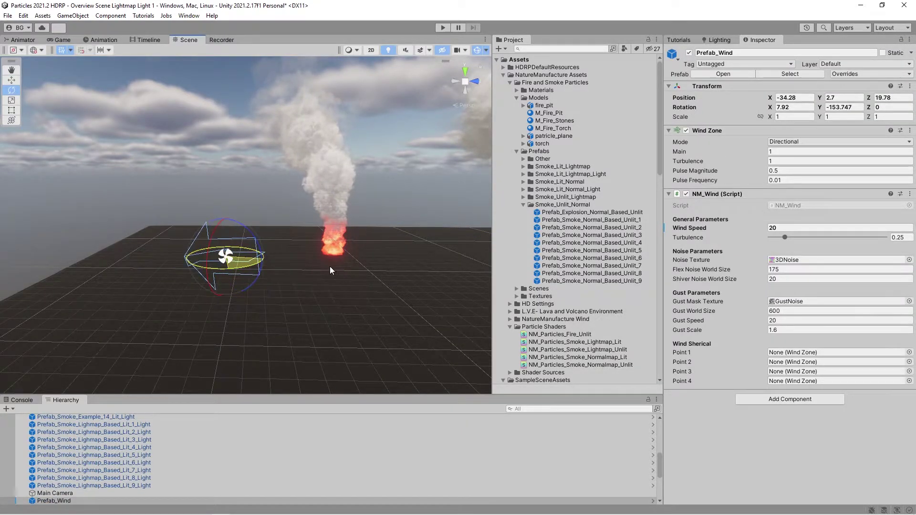
click(328, 196)
scroll(788, 276, down, 20)
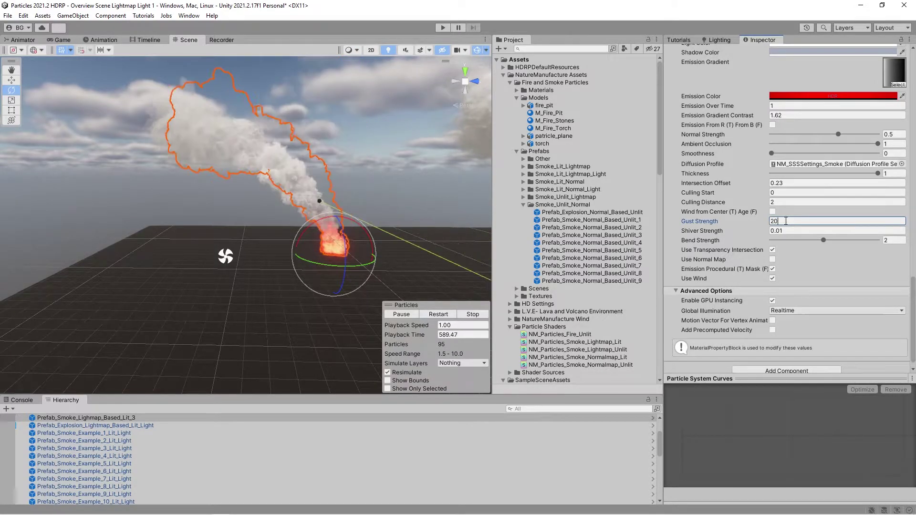
- Rotate the Prefab_Wind zone to about 71° on Y and view how the smoke columns bend
click(230, 263)
drag(241, 267, 842, 251)
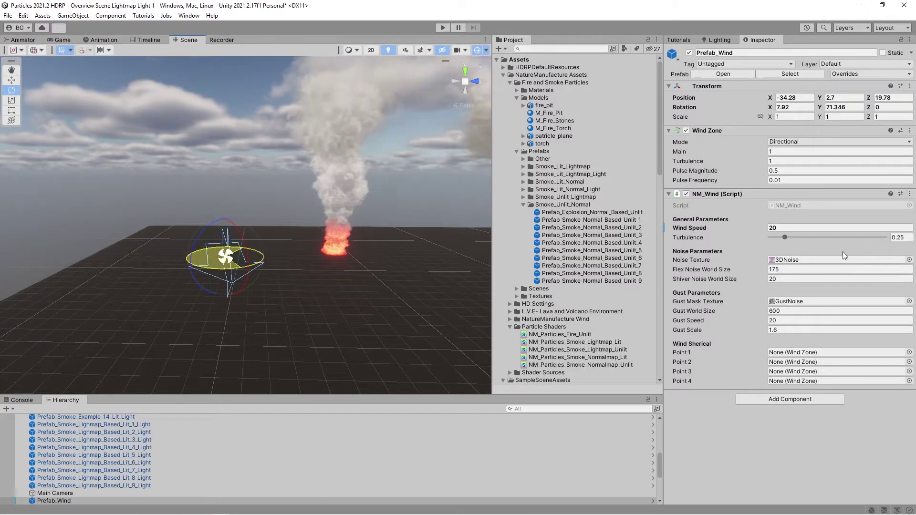
drag(305, 295, 298, 293)
right_drag(186, 266, 329, 279)
key(a)
drag(331, 279, 202, 254)
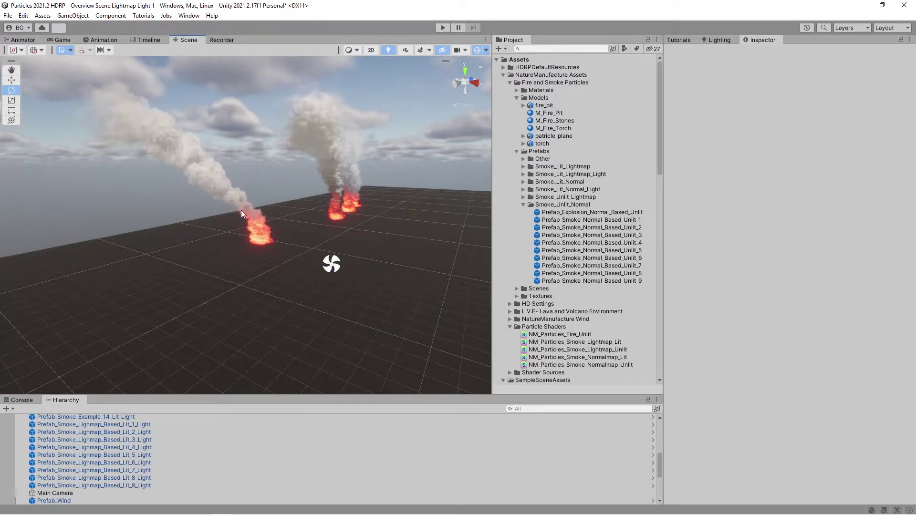
- Set the Gust Strength of the strongly bent lightmap-based lit smoke back to 2
click(242, 209)
click(248, 164)
scroll(760, 269, down, 15)
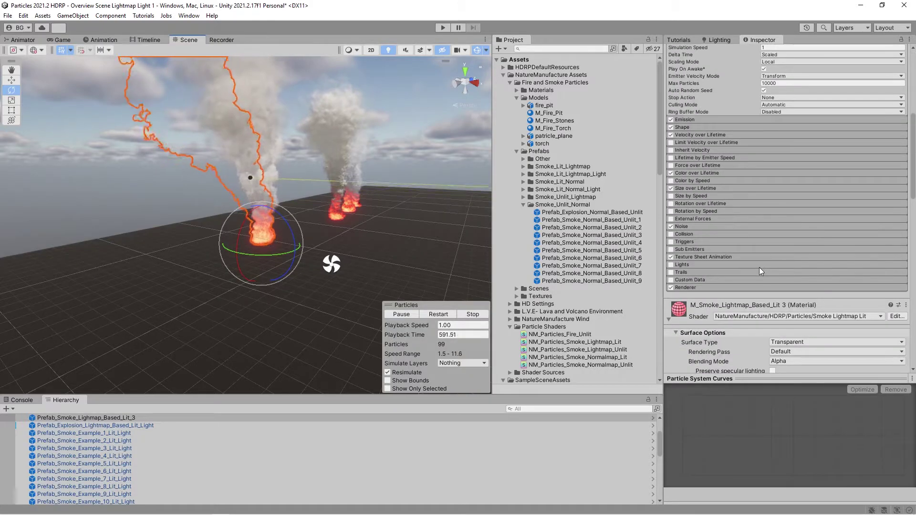
scroll(760, 275, down, 5)
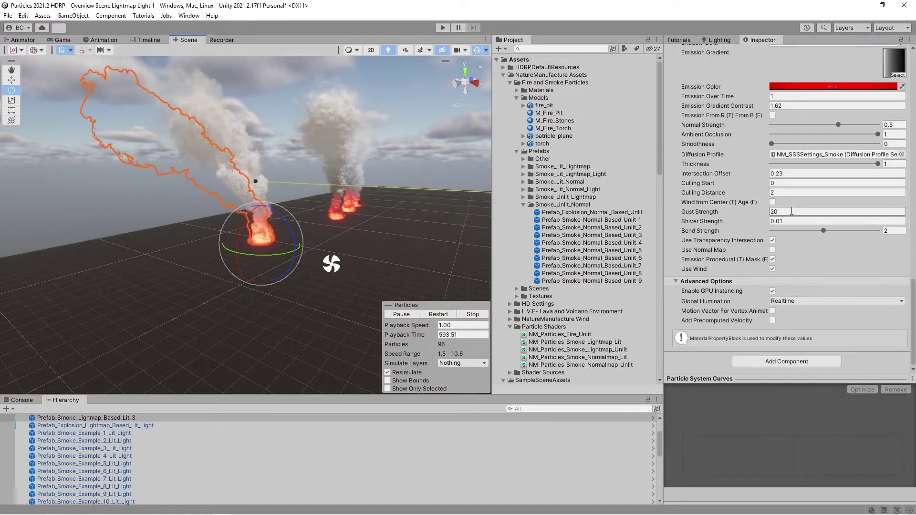
text(2)
- Select the Prefab_Smoke_Normal_Based_Lit_3 column in the scene
right_drag(364, 245, 348, 272)
alt+drag(347, 272, 237, 253)
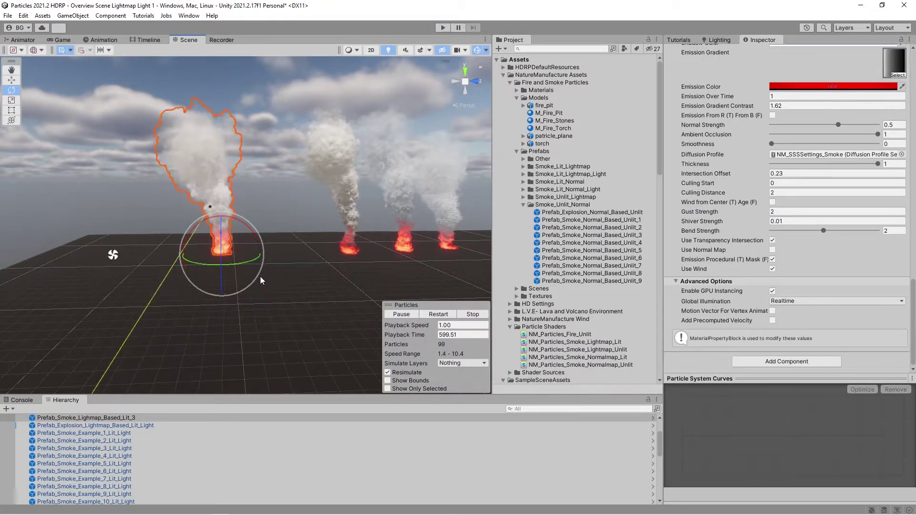
right_drag(311, 282, 293, 285)
key(w)
alt+drag(293, 286, 241, 267)
right_drag(149, 200, 229, 230)
click(229, 229)
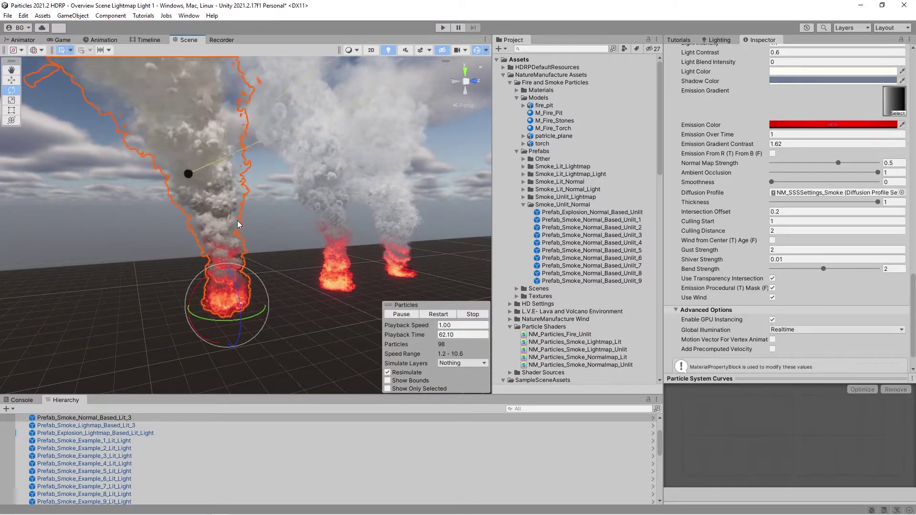
- Examine the normal-based lit smoke material's exposed properties, from Normal Map to Use Wind, and compare its column with the neighbouring ones
scroll(732, 224, up, 8)
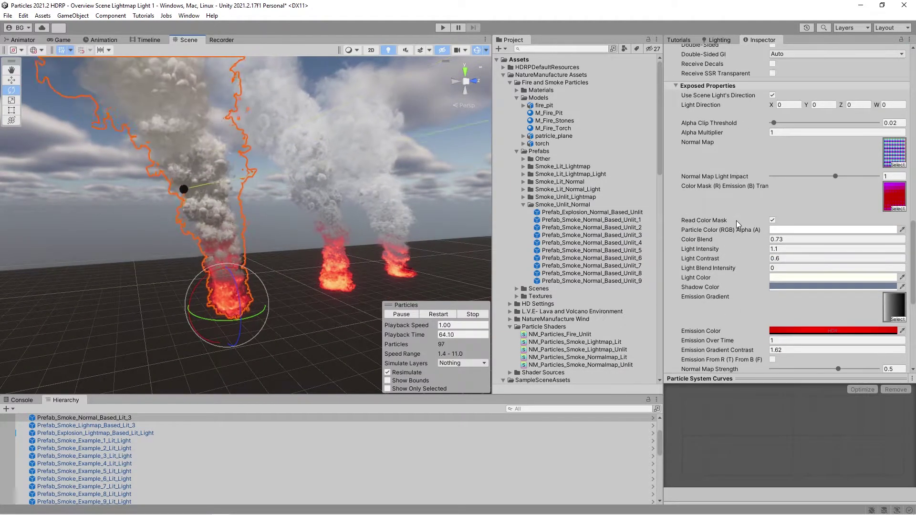
alt+drag(273, 181, 144, 186)
right_drag(195, 221, 236, 219)
key(w)
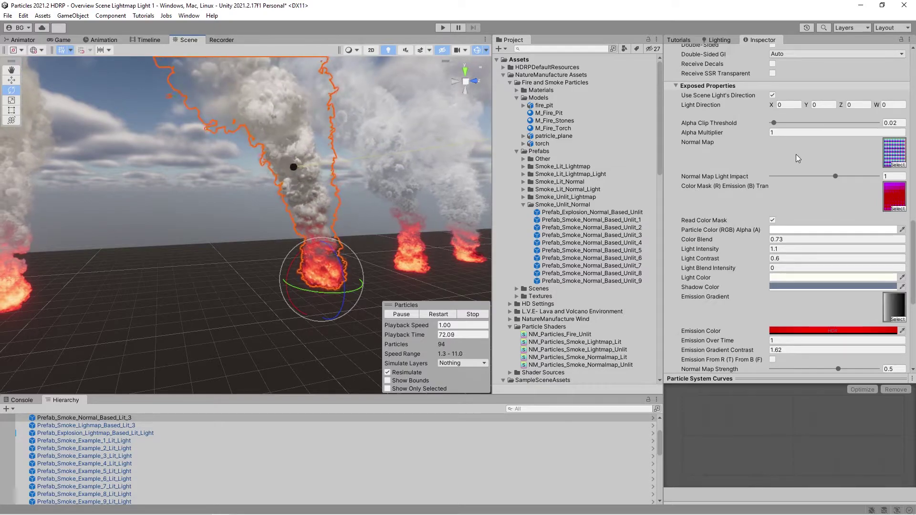
scroll(796, 157, down, 5)
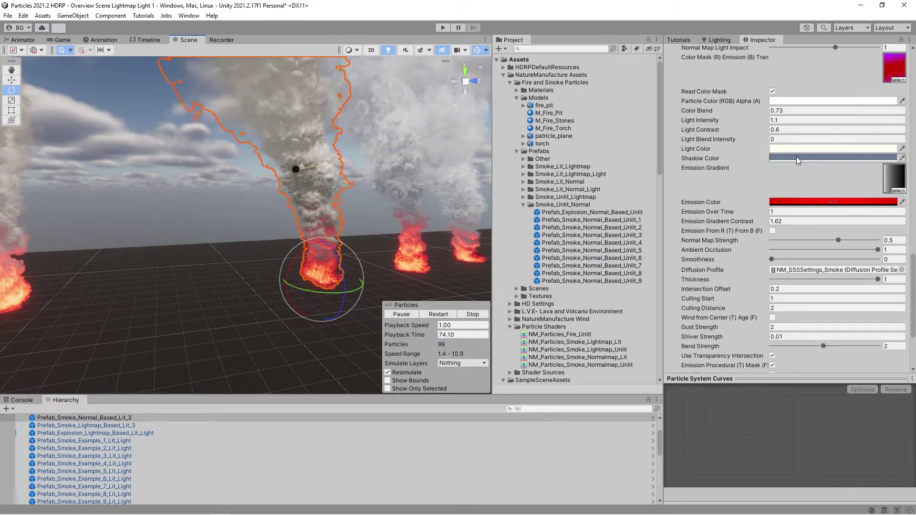
scroll(797, 154, down, 1)
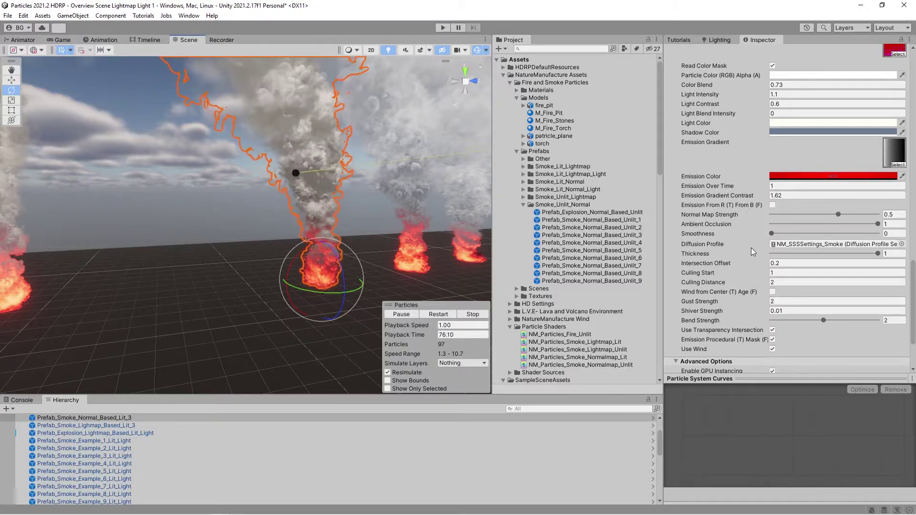
right_drag(193, 214, 145, 215)
key(s)
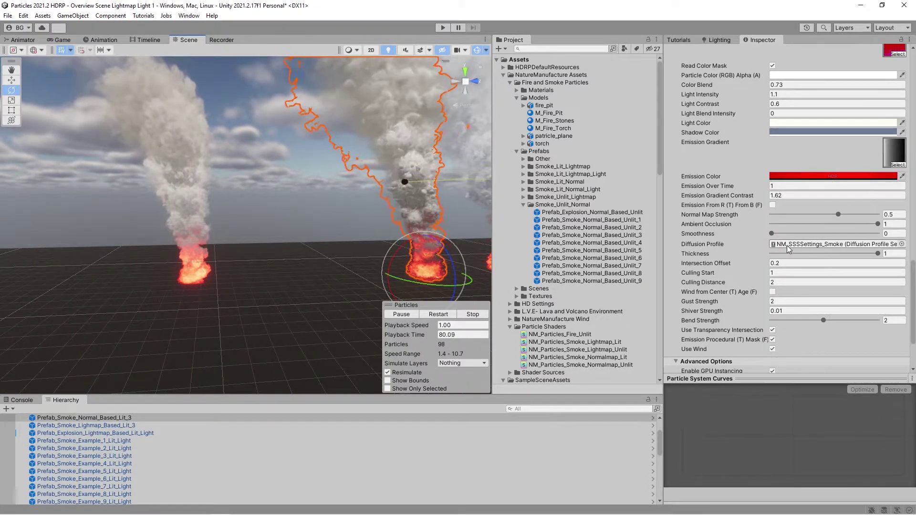
right_drag(299, 231, 325, 238)
key(w)
alt+drag(297, 238, 313, 247)
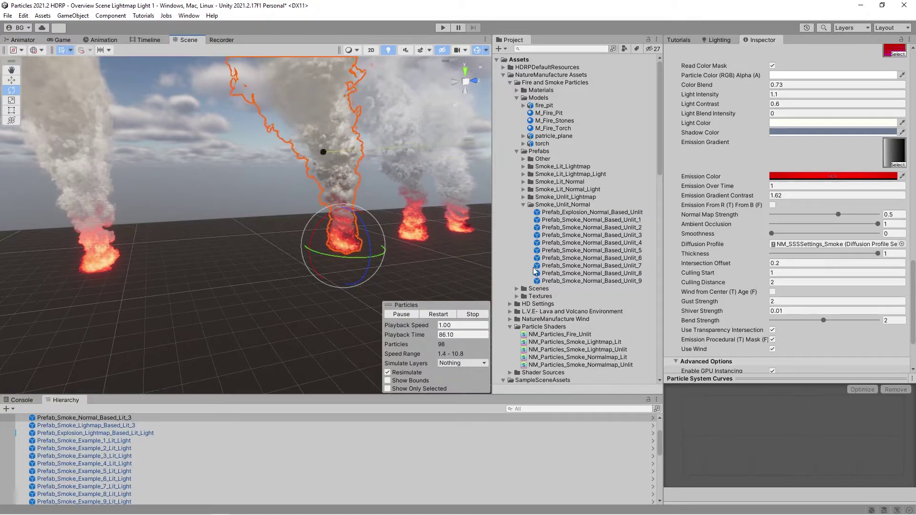
right_drag(293, 278, 272, 267)
key(s)
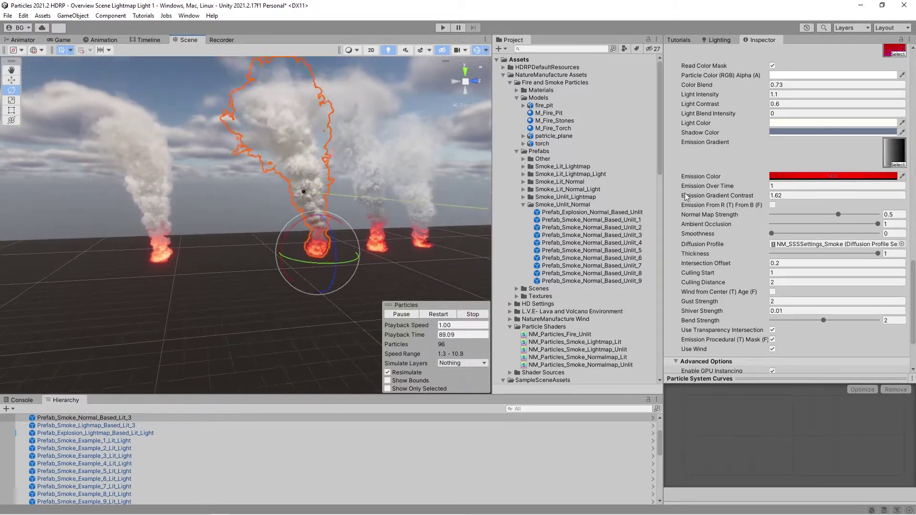
- Select the lightmap-based unlit smoke column and examine its material's light, emission, intersection, culling and wind properties
click(369, 179)
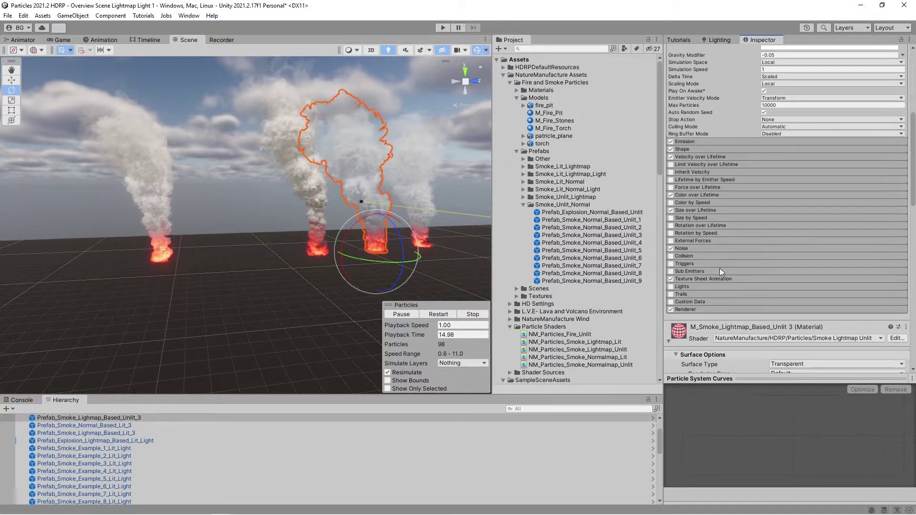
scroll(730, 233, down, 15)
scroll(735, 232, down, 3)
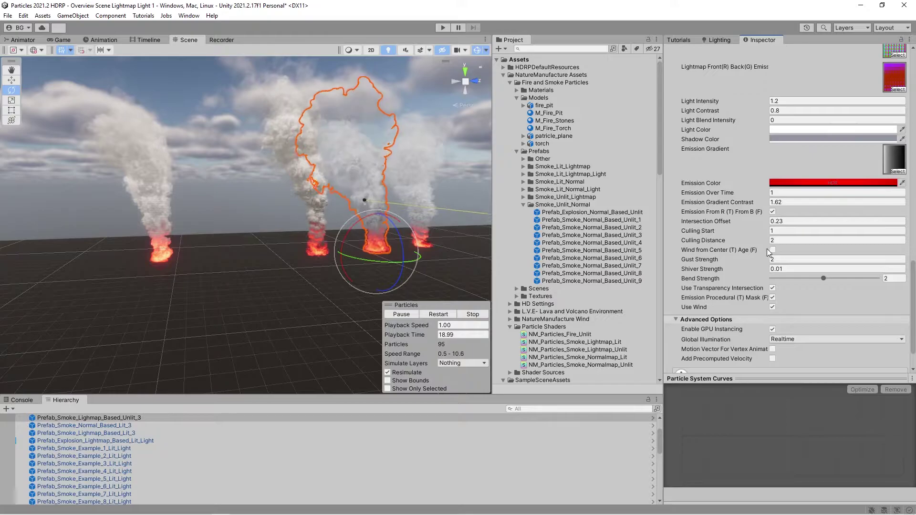
scroll(766, 248, up, 3)
mouse_move(339, 251)
alt+mouse_down()
mouse_move(380, 245)
mouse_move(356, 239)
mouse_move(334, 206)
mouse_move(319, 225)
mouse_move(334, 222)
mouse_move(304, 247)
mouse_move(322, 249)
alt+mouse_up()
key(s)
right_drag(322, 249, 301, 242)
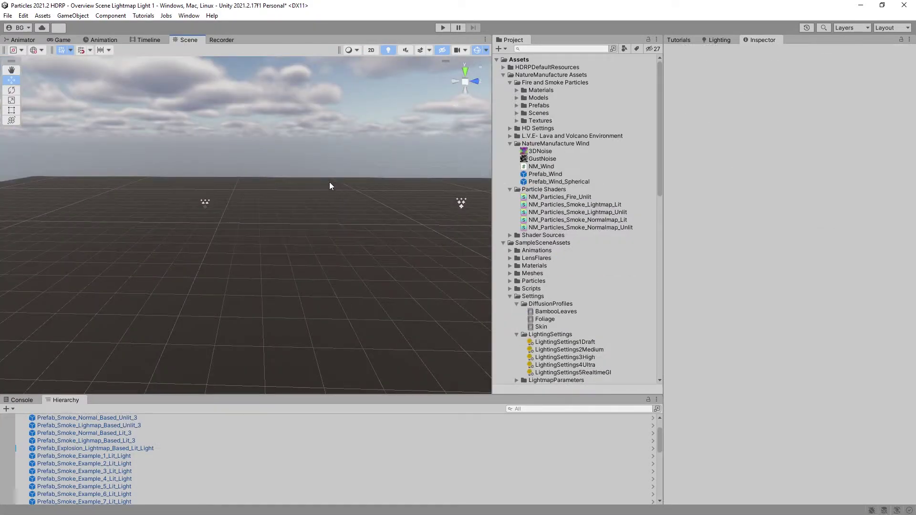
- Place Prefab_Fire_Huge_Flames_01 and Prefab_Fire_Huge_Flames_01_Blue side by side on the empty ground
click(516, 106)
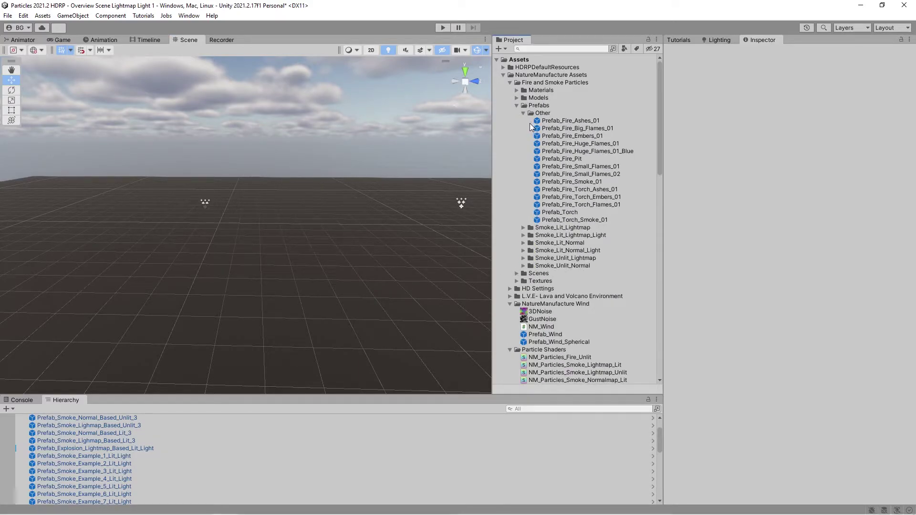
alt+drag(325, 170, 354, 185)
drag(602, 143, 363, 217)
alt+drag(307, 229, 281, 223)
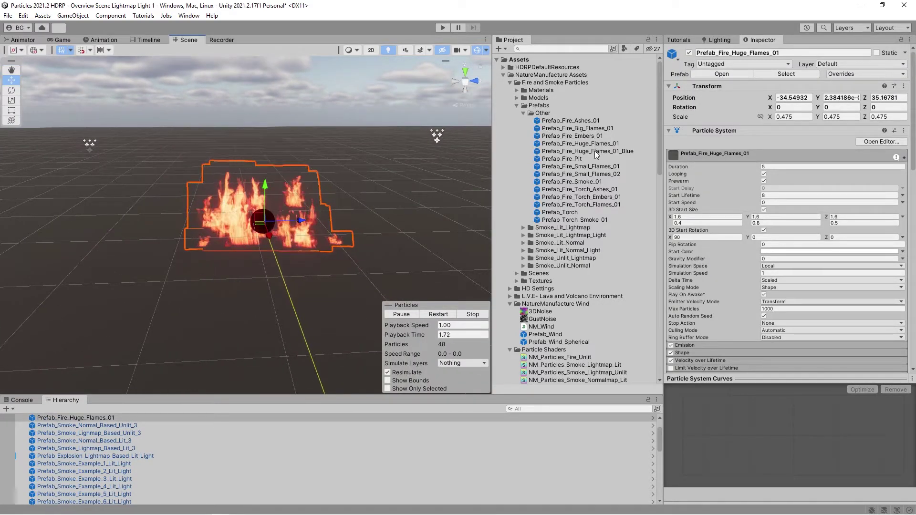
drag(408, 208, 414, 232)
- Select the orange huge flames and bring up the exposed properties of their Fire Unlit material
mouse_move(286, 226)
alt+mouse_down()
mouse_move(265, 227)
mouse_move(294, 236)
alt+mouse_up()
click(293, 235)
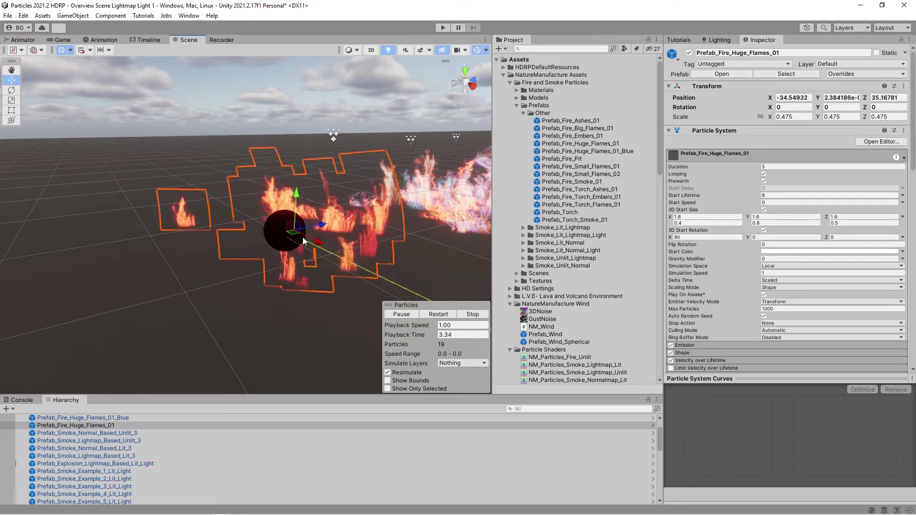
scroll(744, 214, down, 15)
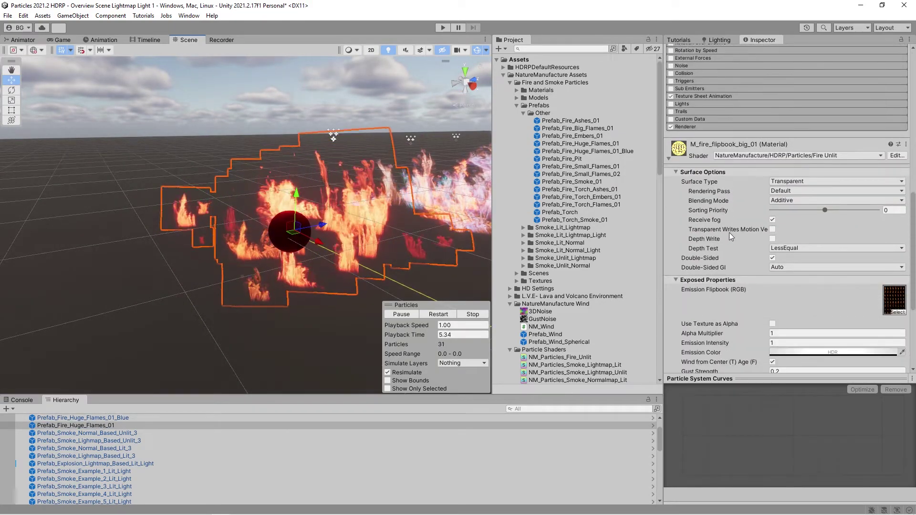
scroll(748, 215, down, 4)
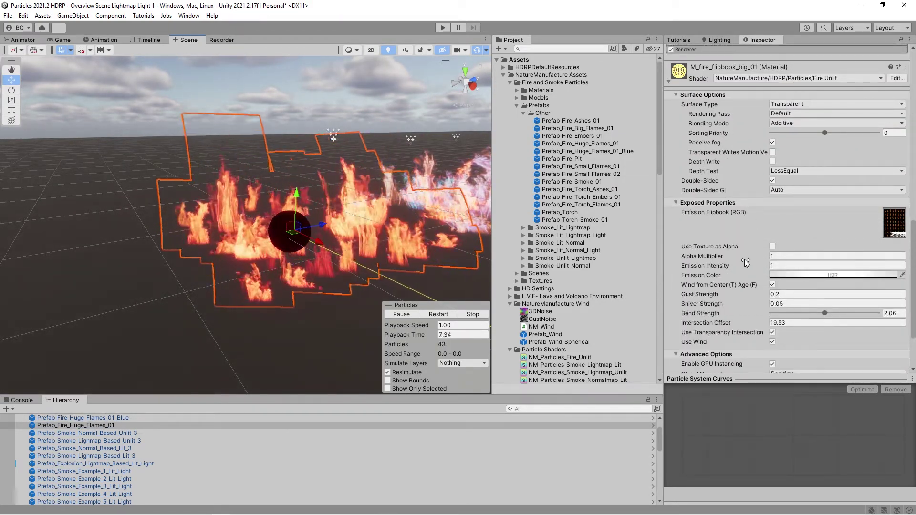
- Try an Alpha Multiplier of 1.18 on the orange flames' material and set it back to 1
mouse_move(745, 258)
mouse_down()
mouse_move(719, 258)
mouse_move(749, 256)
mouse_up()
click(784, 256)
text(1)
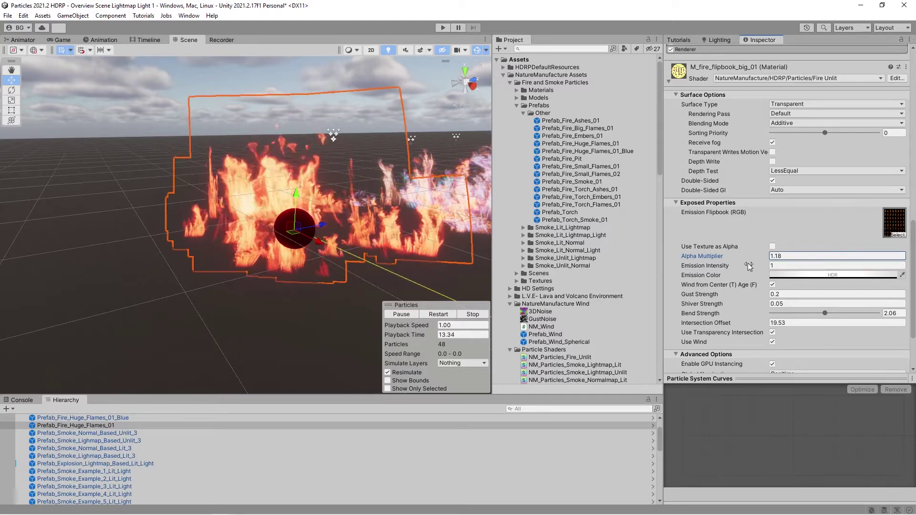
- Enable Use Texture as Alpha, try an Alpha Multiplier of 1.06, restore it to 1, and disable the option again
click(773, 246)
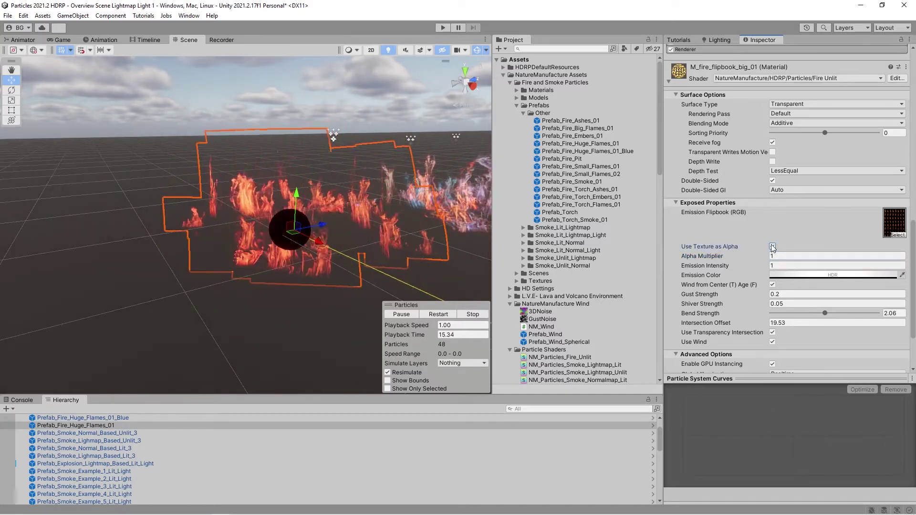
click(769, 257)
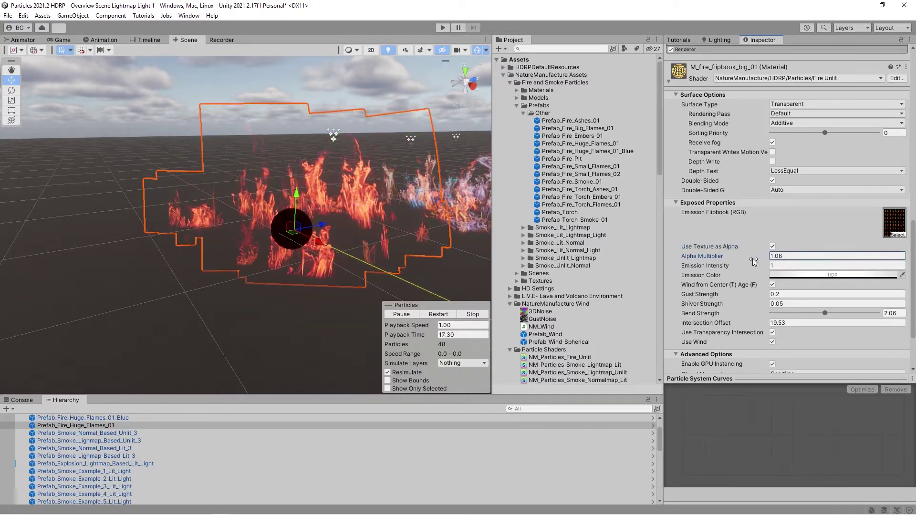
click(772, 247)
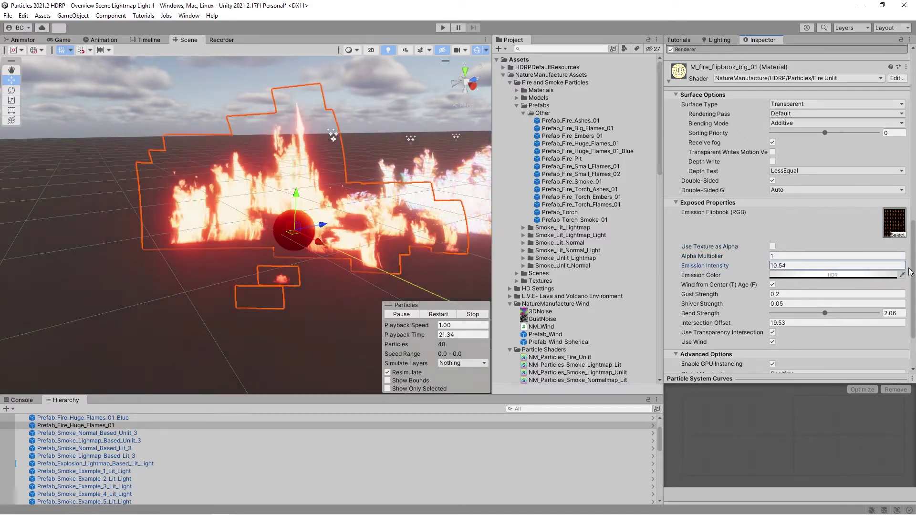
- Try Emission Intensity values up to 25.07 on the orange flames and set it back to 1
drag(908, 272, 189, 259)
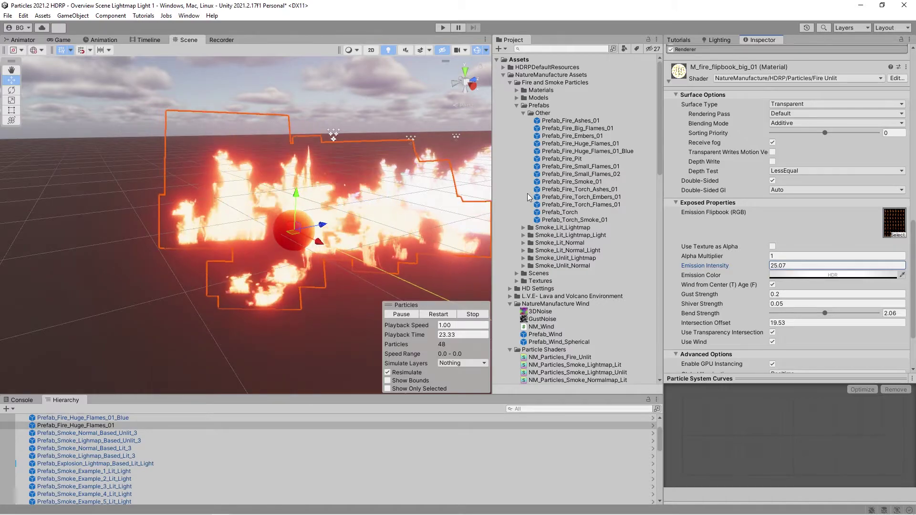
text(1)
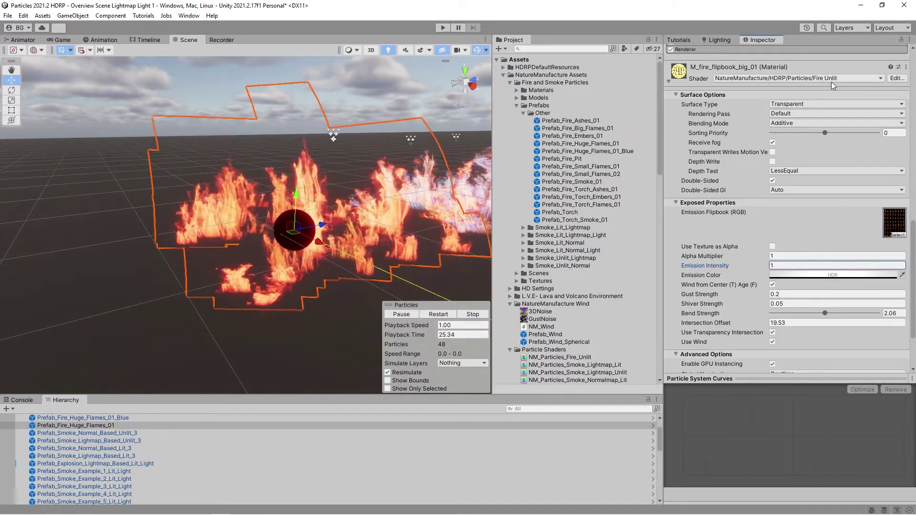
- Examine the motion of the orange flames from several angles and distances
right_drag(215, 238, 177, 241)
alt+drag(177, 241, 196, 248)
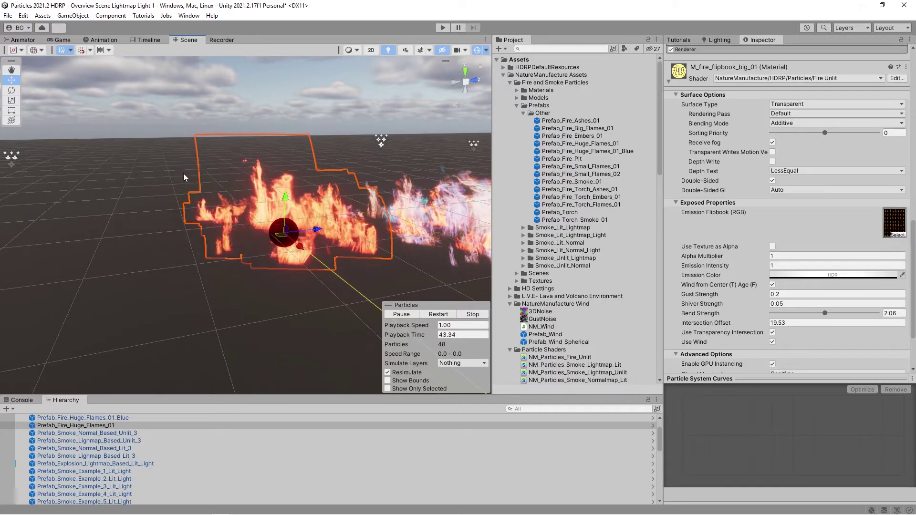
alt+drag(181, 211, 221, 223)
key(d)
right_drag(221, 223, 115, 188)
key(w)
key(d)
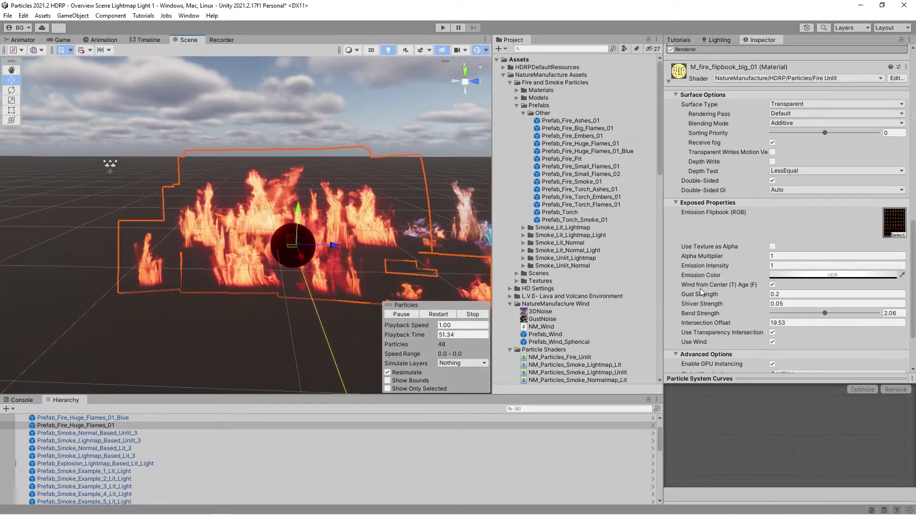
- Disable and re-enable Wind from Center (T) Age (F) on the orange flames' material, and try a Gust Strength of 9.12 before restoring 0.2
click(773, 285)
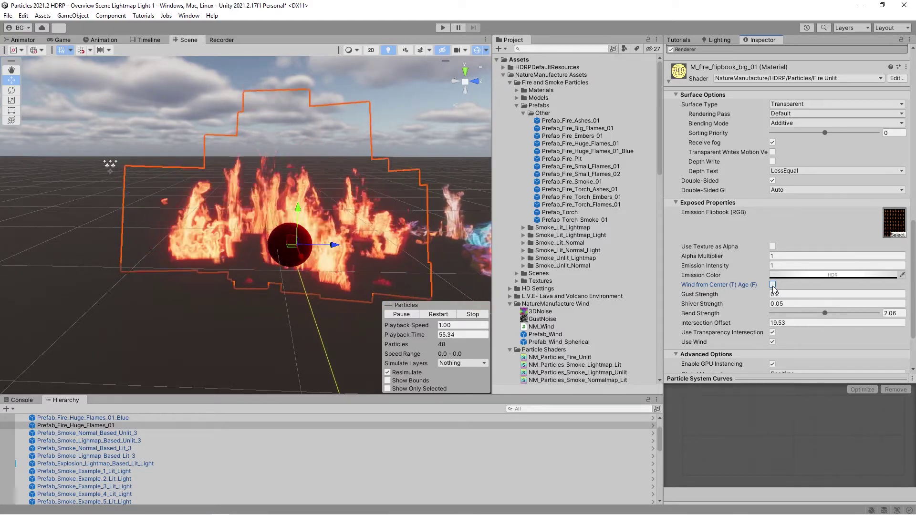
click(772, 285)
alt+drag(181, 243, 255, 282)
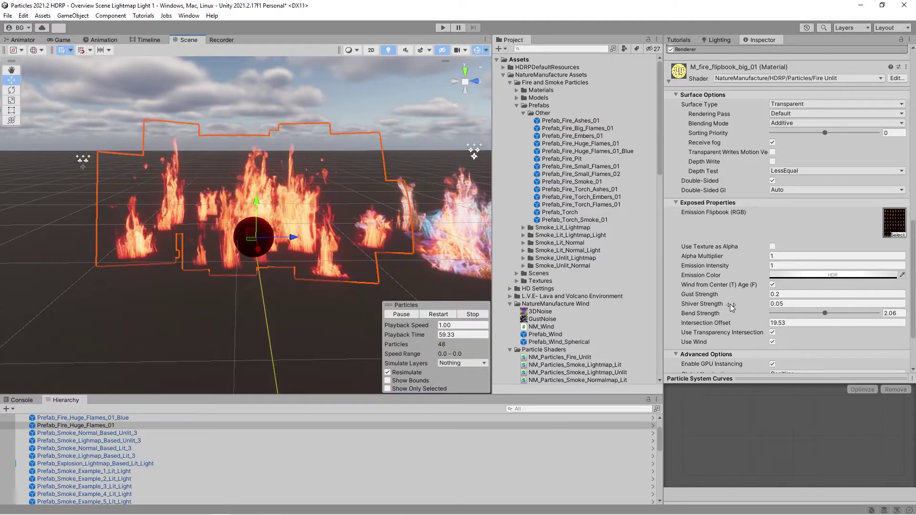
drag(742, 295, 758, 297)
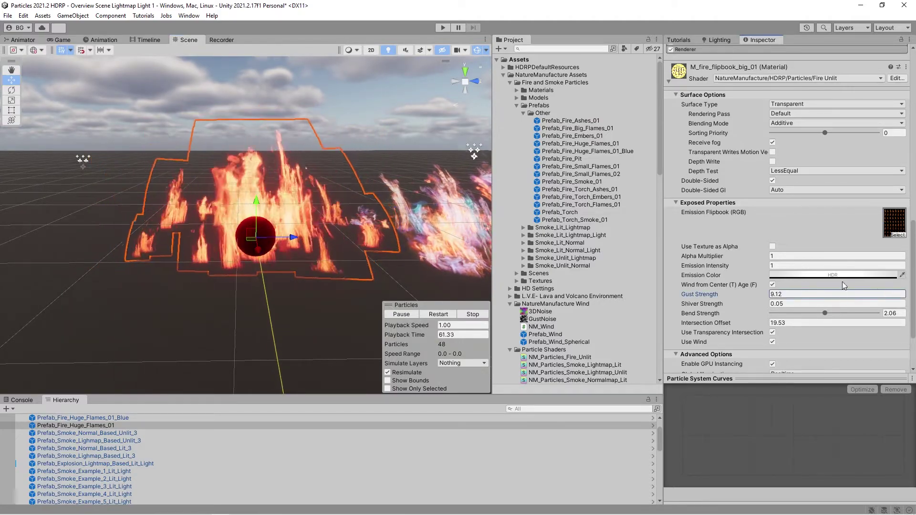
alt+drag(232, 219, 387, 217)
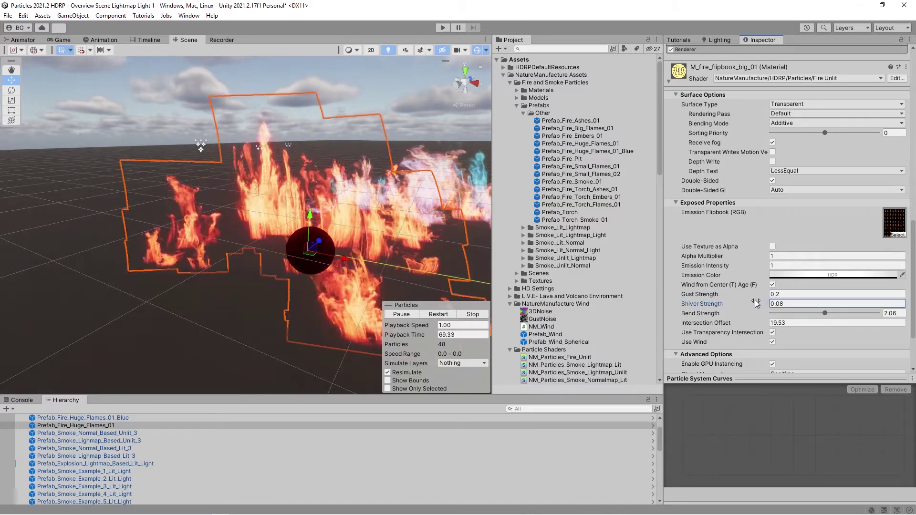
- Try a Shiver Strength of 0.32 on the orange flames' material, examine the flames from several angles, and set it back to 0.05
drag(758, 298, 759, 298)
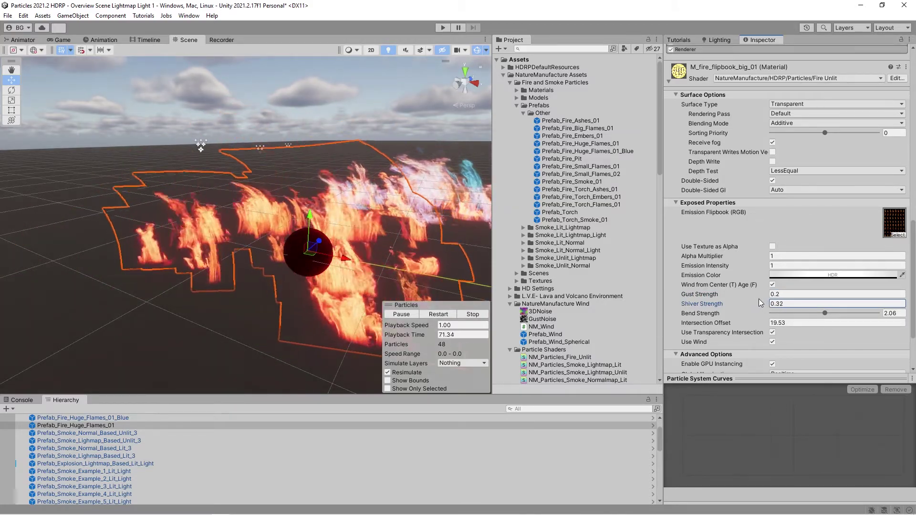
key(d)
right_drag(248, 233, 153, 230)
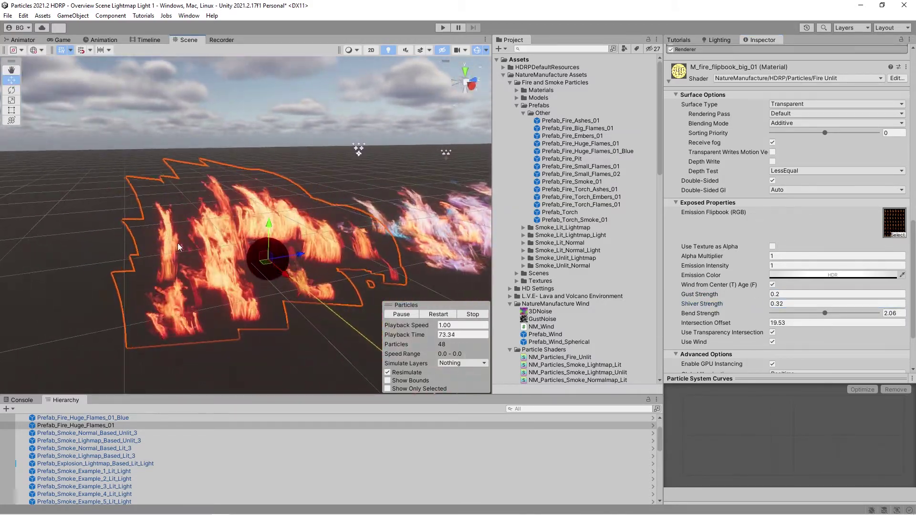
key(d)
right_drag(315, 276, 272, 287)
key(w)
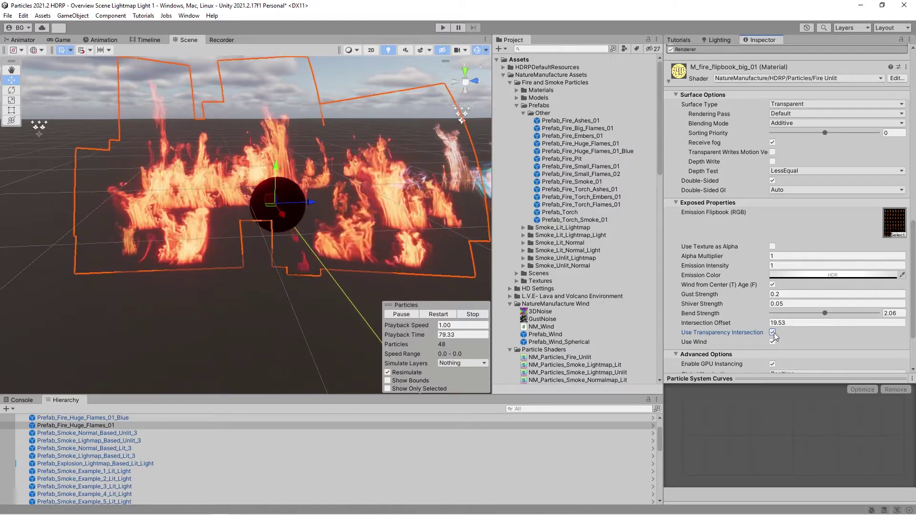
- Try Intersection Offset values of 13.38, 19.55 and 0.28 on the orange flames' material and set it back to 19.53
mouse_move(737, 323)
mouse_down()
mouse_move(751, 326)
mouse_move(730, 326)
mouse_up()
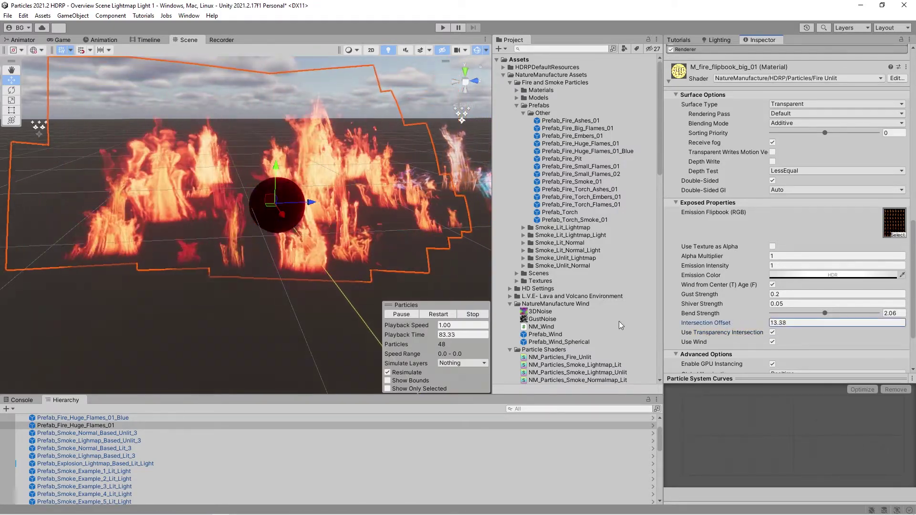
drag(472, 323, 482, 328)
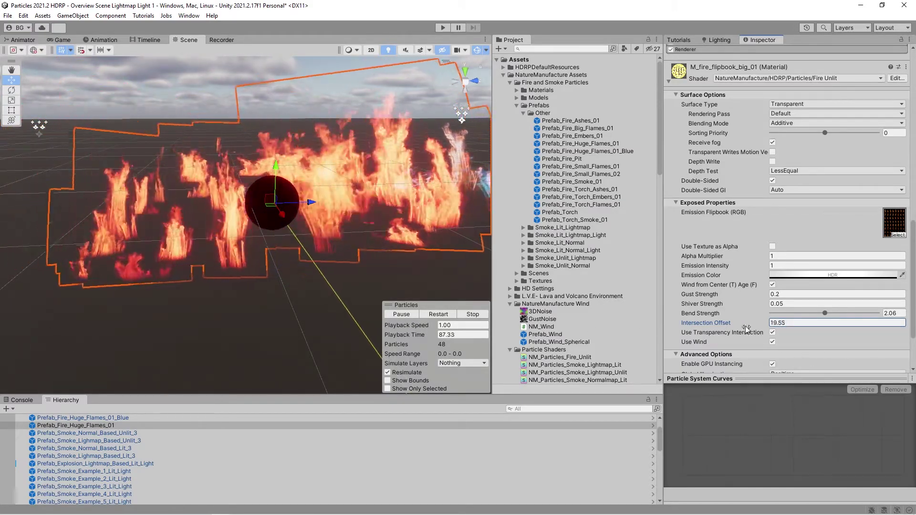
drag(667, 329, 491, 339)
drag(472, 339, 446, 342)
key(BackSpace)
key(BackSpace)
text(28)
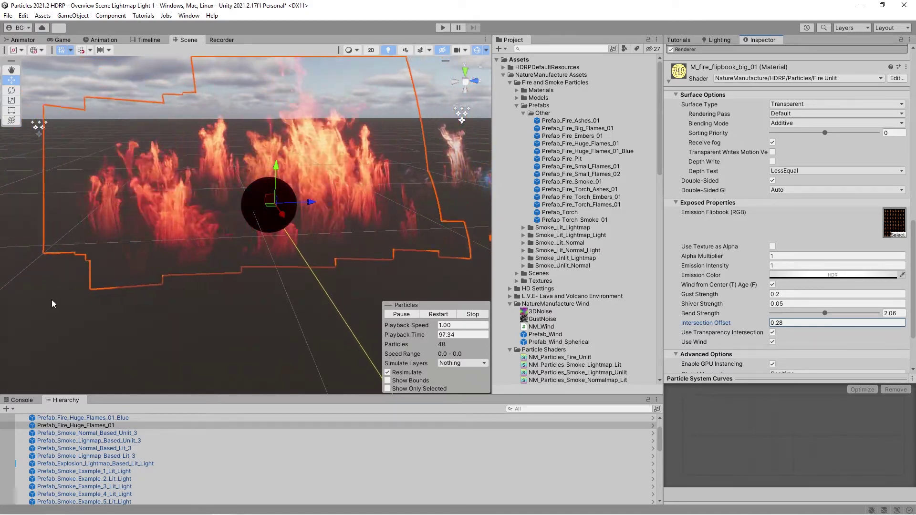
key(BackSpace)
key(BackSpace)
key(BackSpace)
key(BackSpace)
text(19.53)
scroll(207, 295, down, 5)
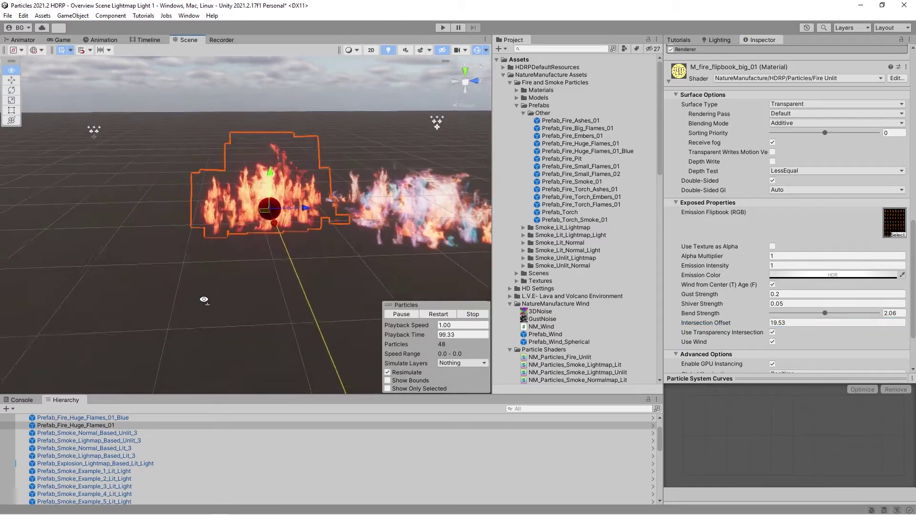